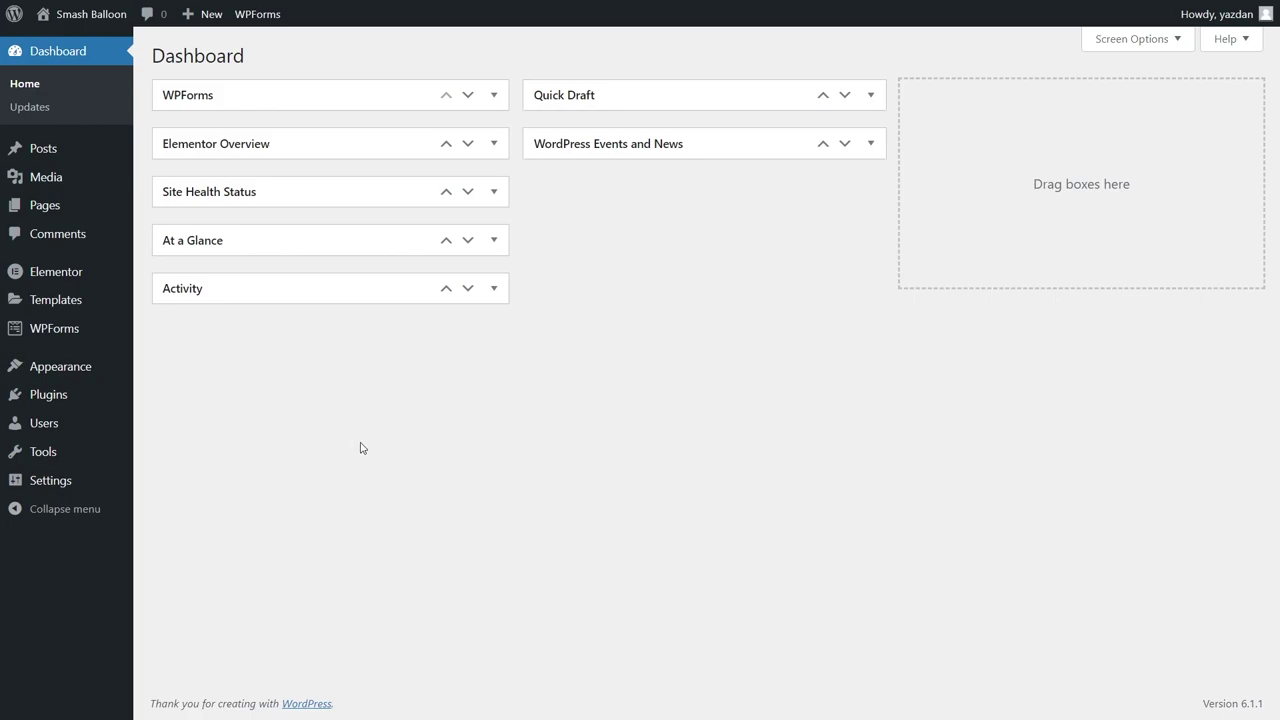
# Upload the Instagram Feed Pro Developer zip as a new plugin, install it and activate it.
pyautogui.moveTo(110, 412)
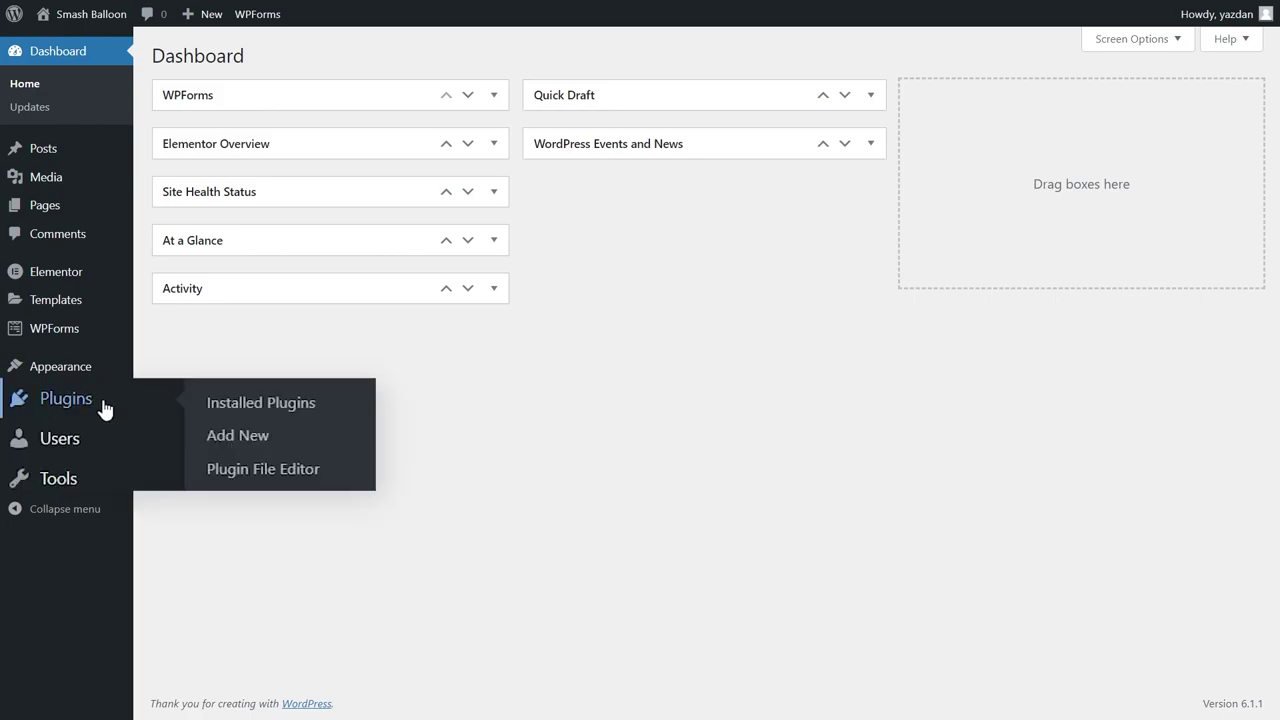
pyautogui.click(223, 437)
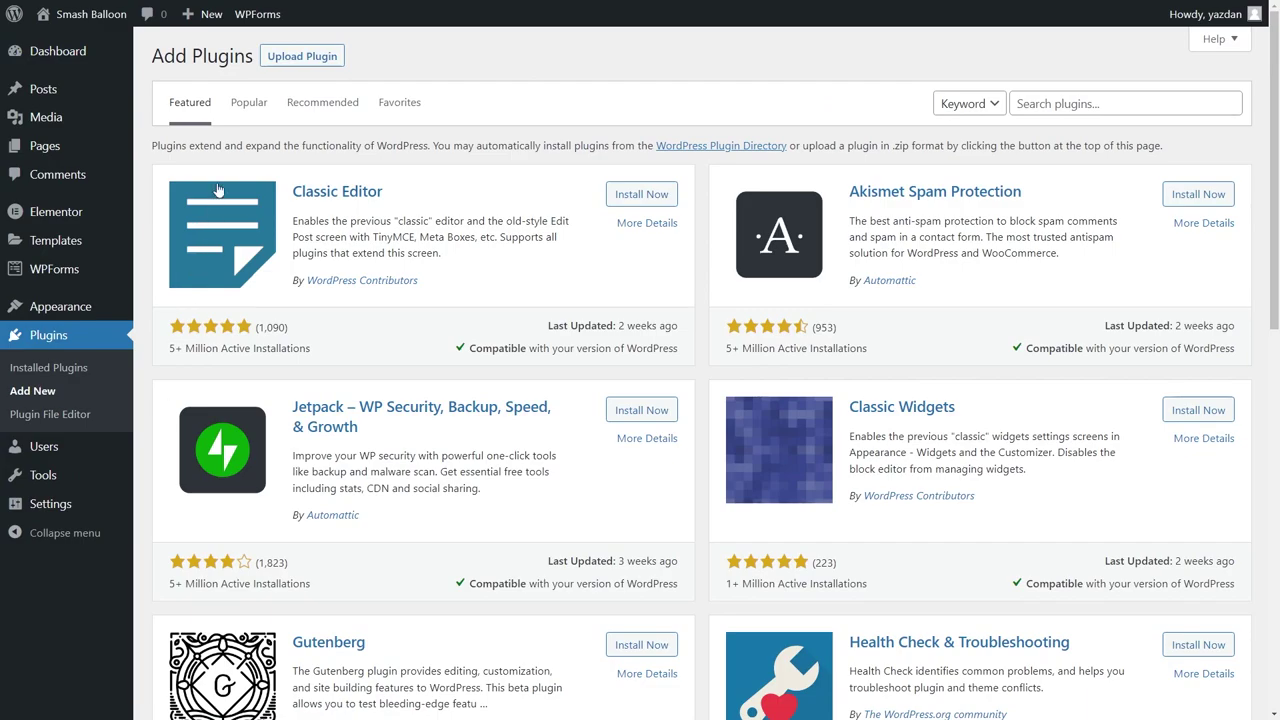
pyautogui.click(315, 63)
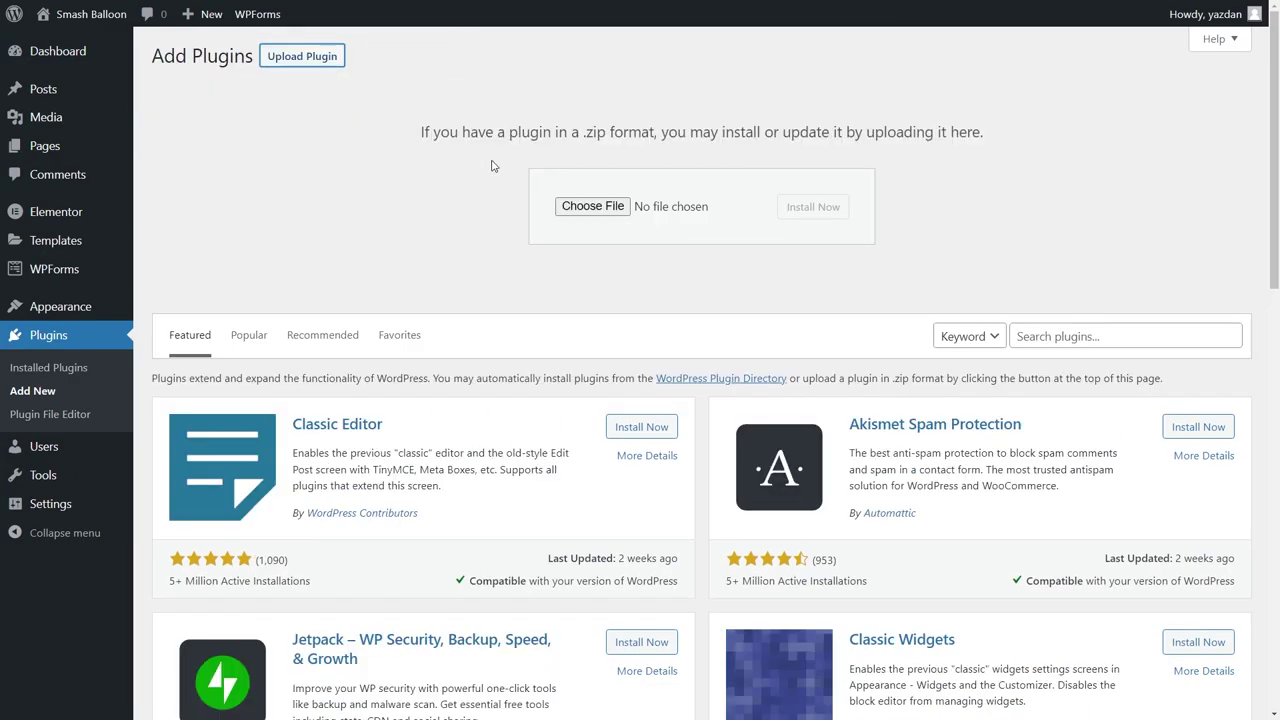
pyautogui.click(598, 212)
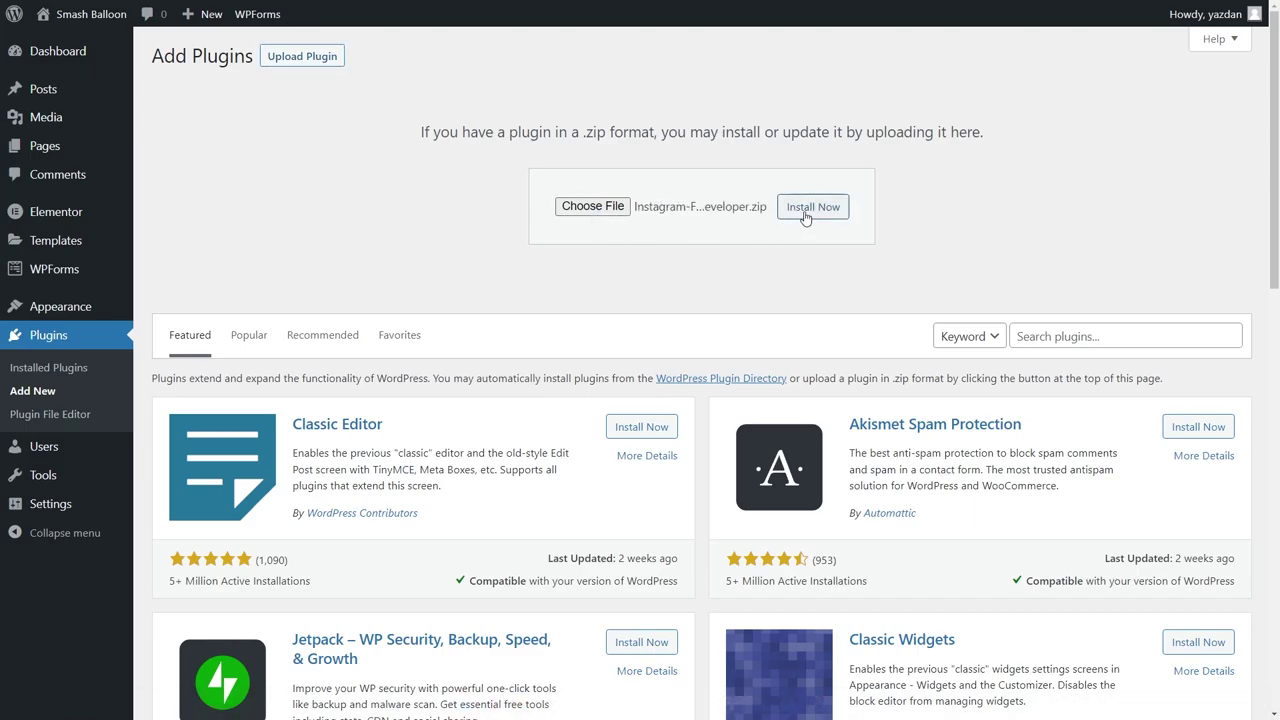
pyautogui.click(812, 207)
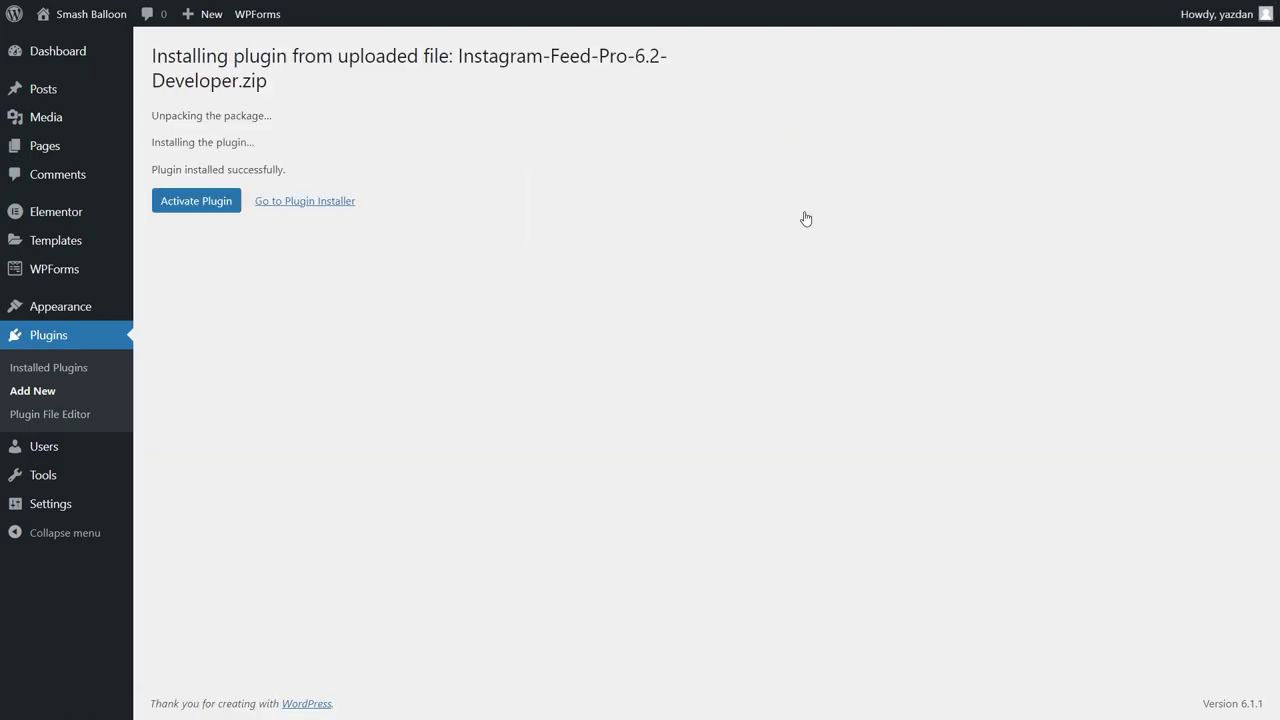
pyautogui.click(213, 209)
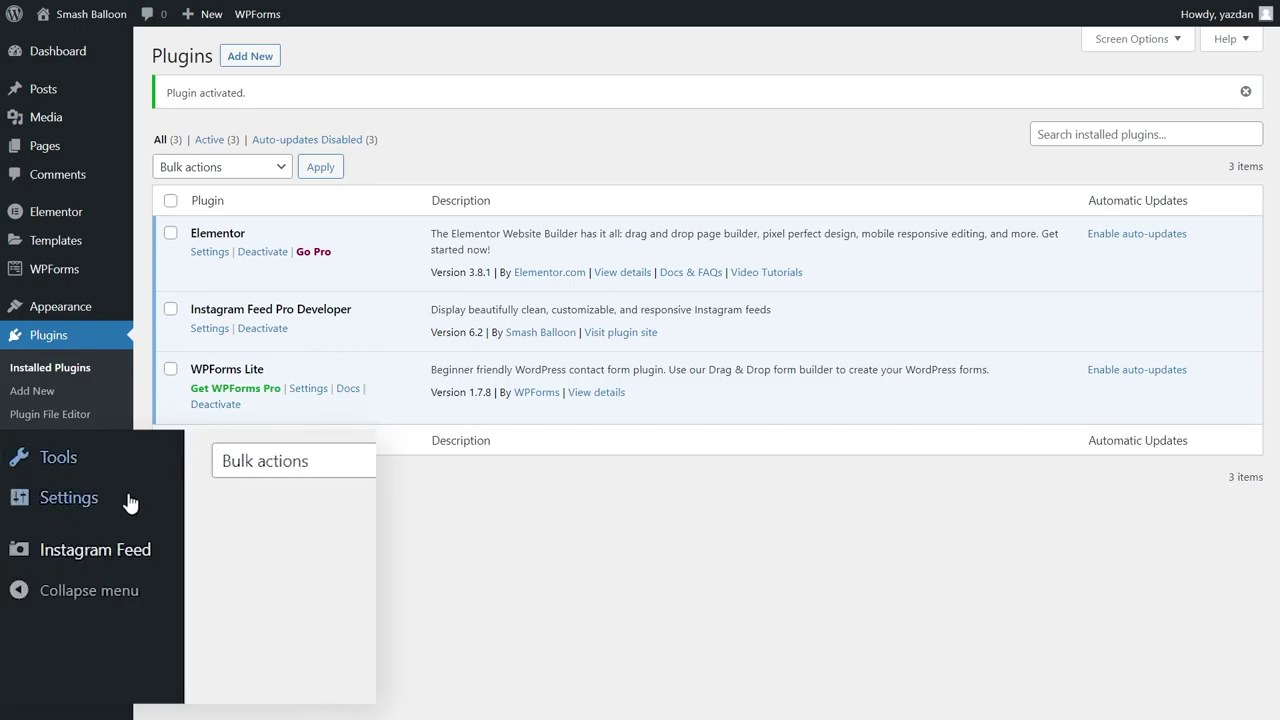
pyautogui.moveTo(36, 550)
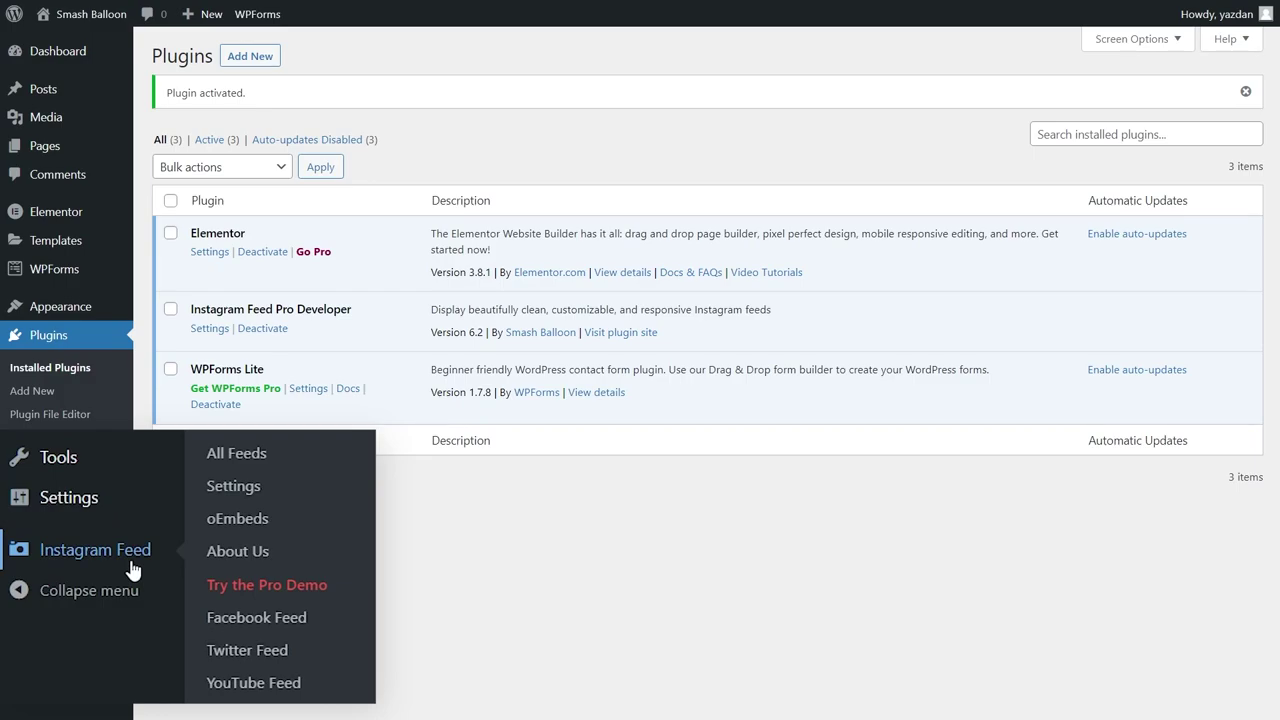
# Paste the license key in Instagram Feed settings, activate it, then view All Feeds.
pyautogui.click(222, 497)
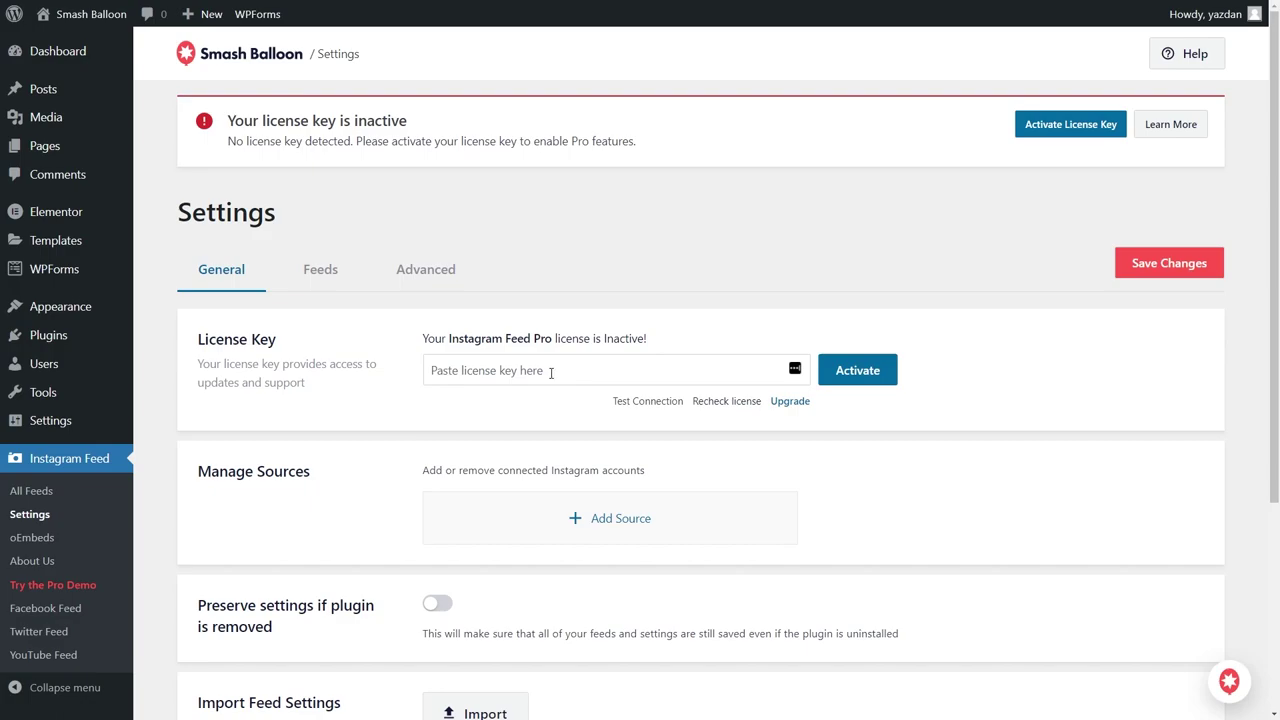
pyautogui.click(550, 372)
pyautogui.hotkey('ctrl', 'v')
pyautogui.click(852, 370)
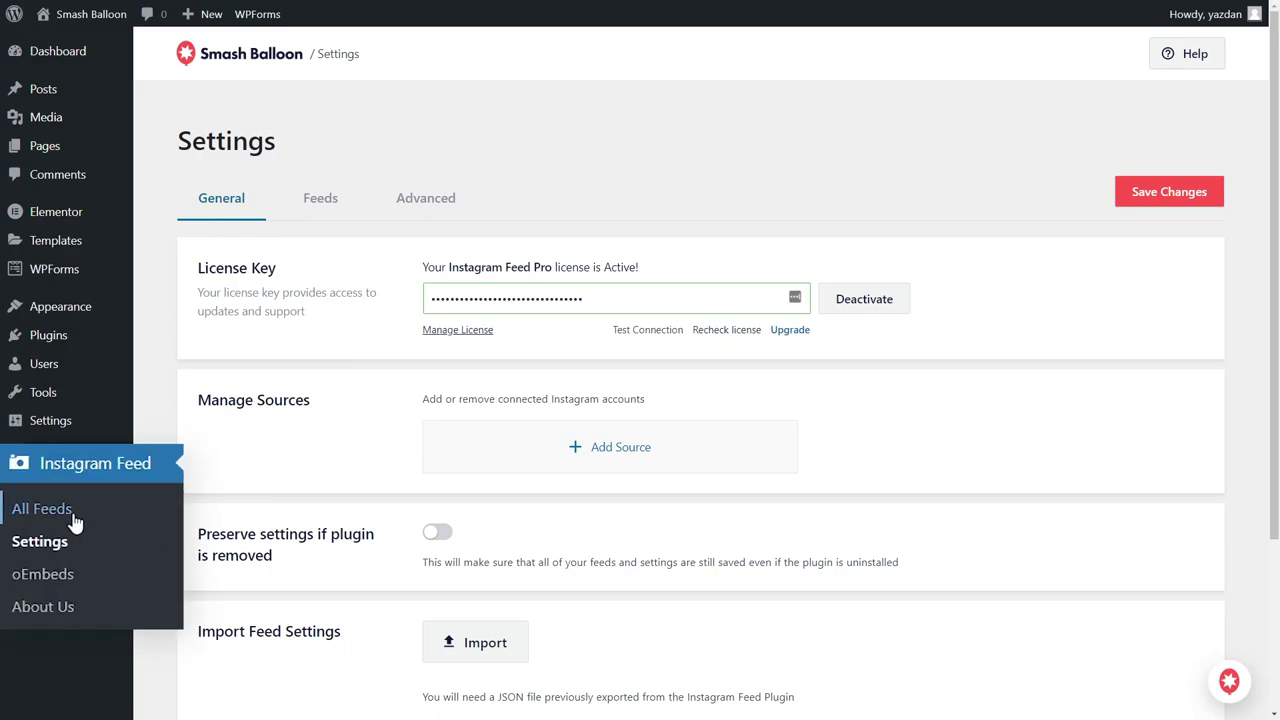
pyautogui.click(50, 494)
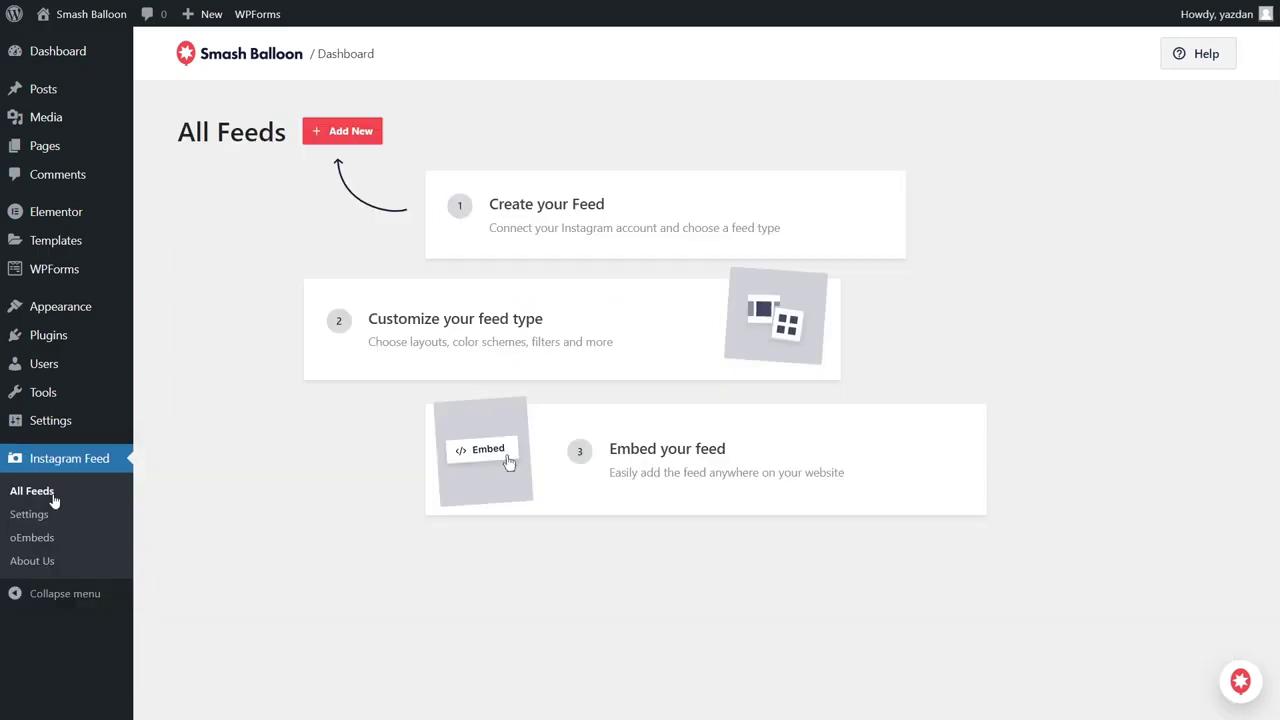
# Create a new feed with only User Timeline checked as the feed type and continue.
pyautogui.click(322, 134)
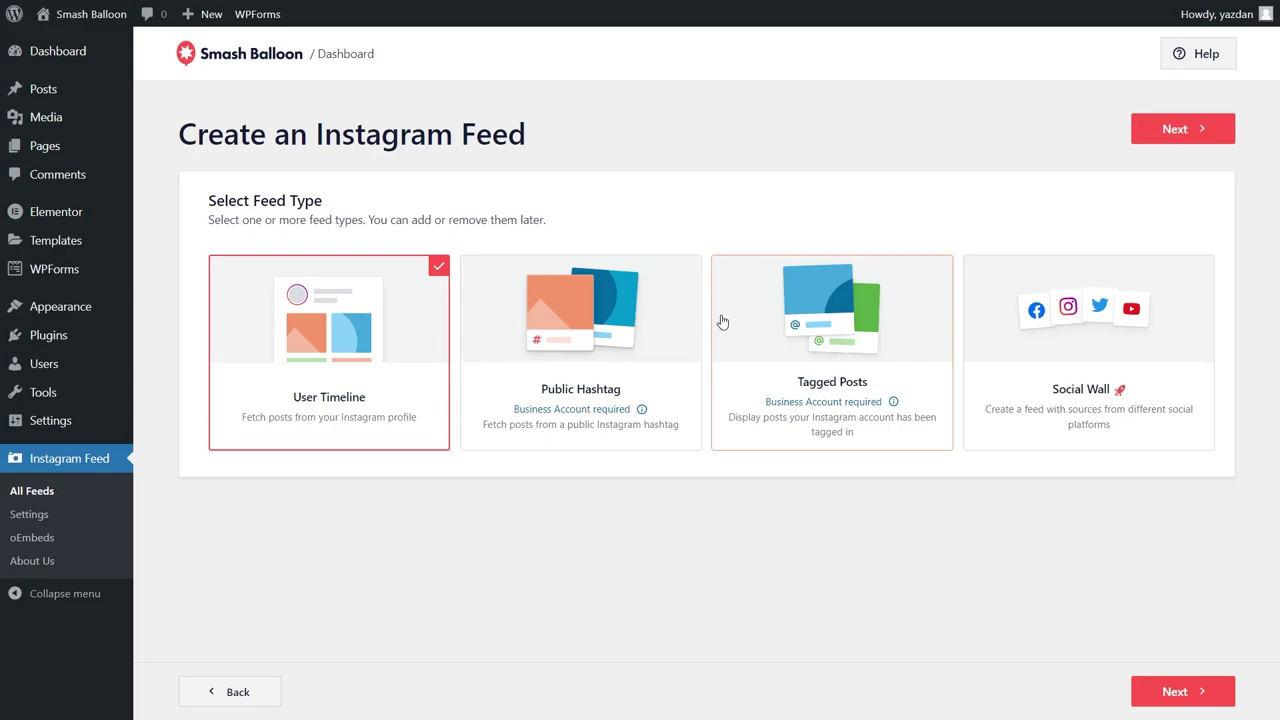
pyautogui.click(675, 322)
pyautogui.click(754, 325)
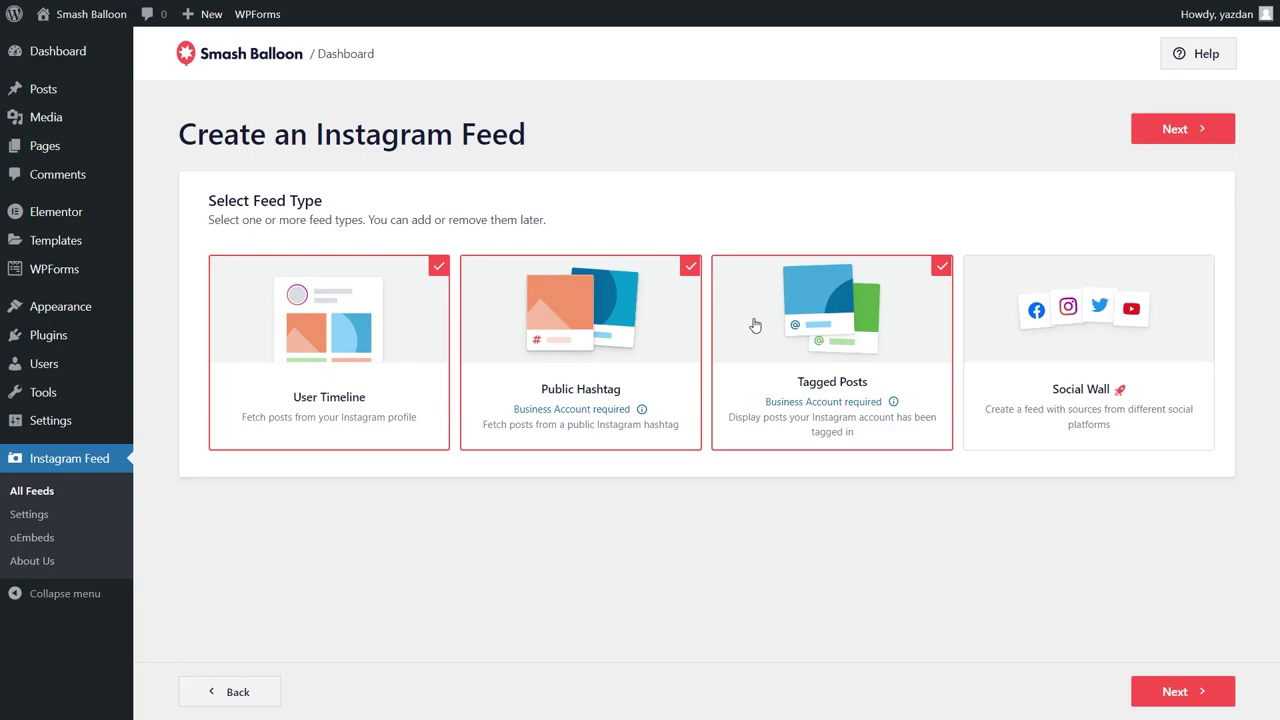
pyautogui.click(755, 325)
pyautogui.click(678, 325)
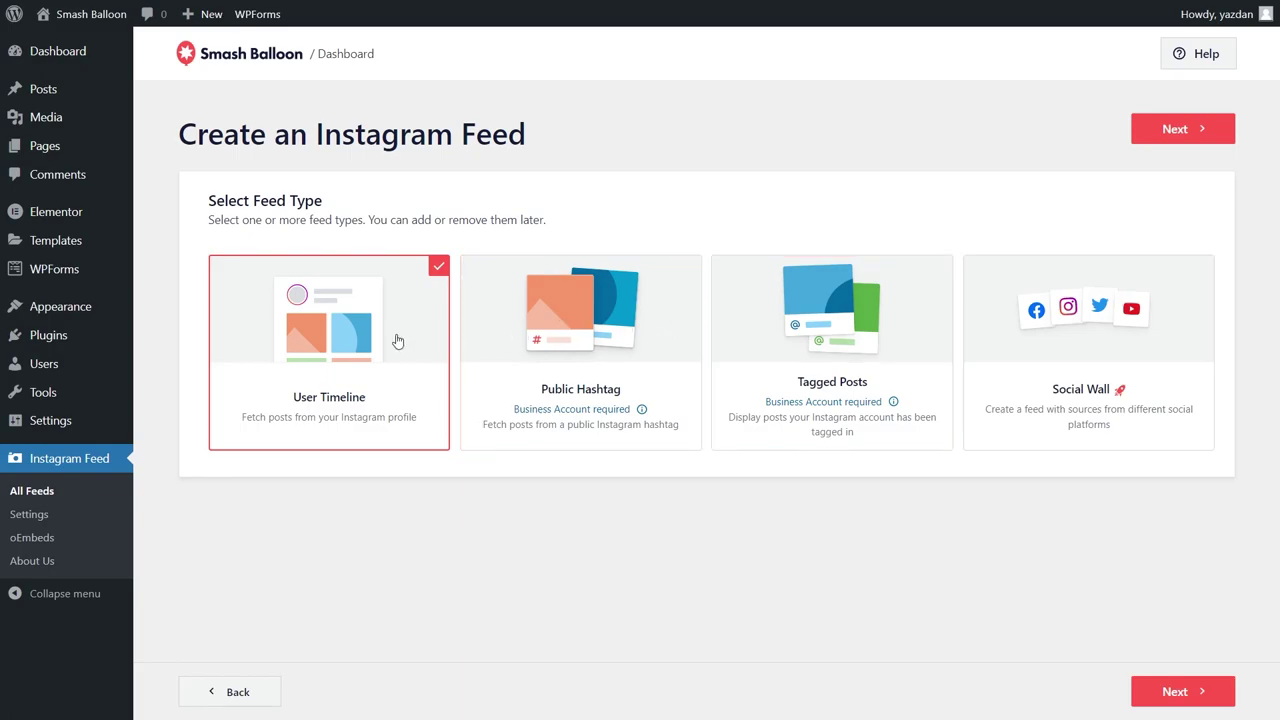
pyautogui.click(1148, 133)
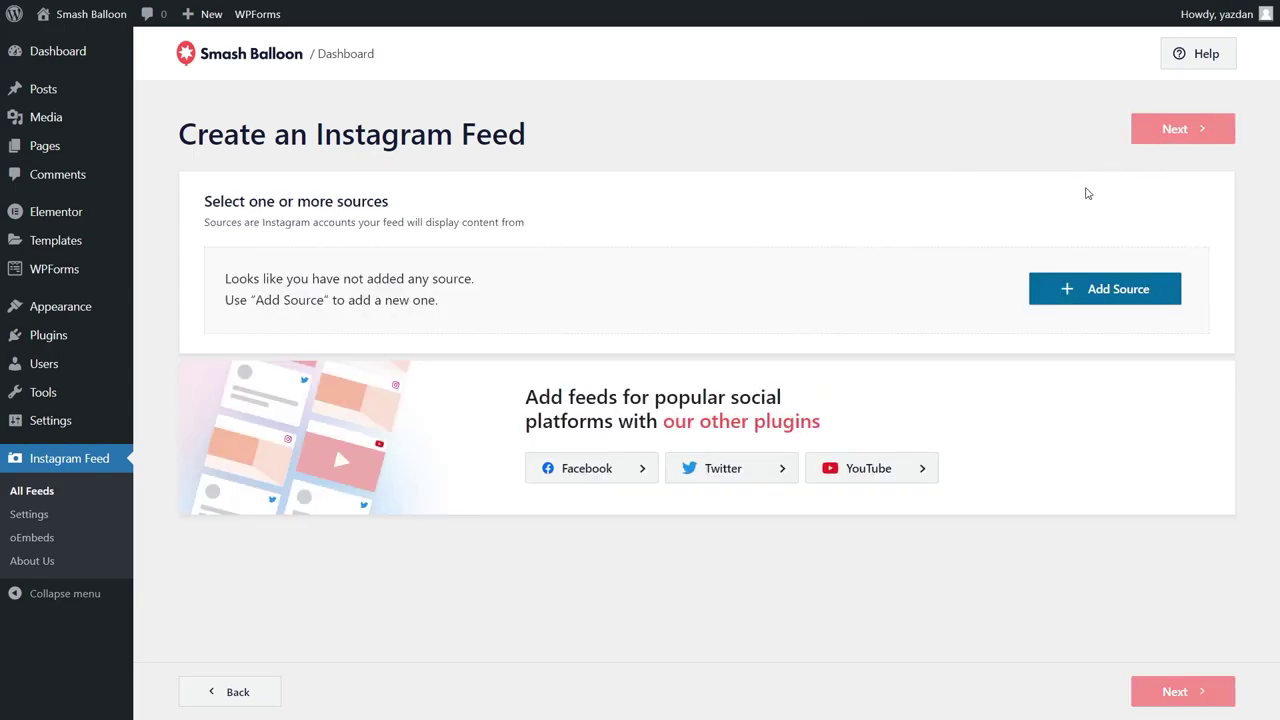
# Add a Business account source and log in with Facebook.
pyautogui.click(1052, 285)
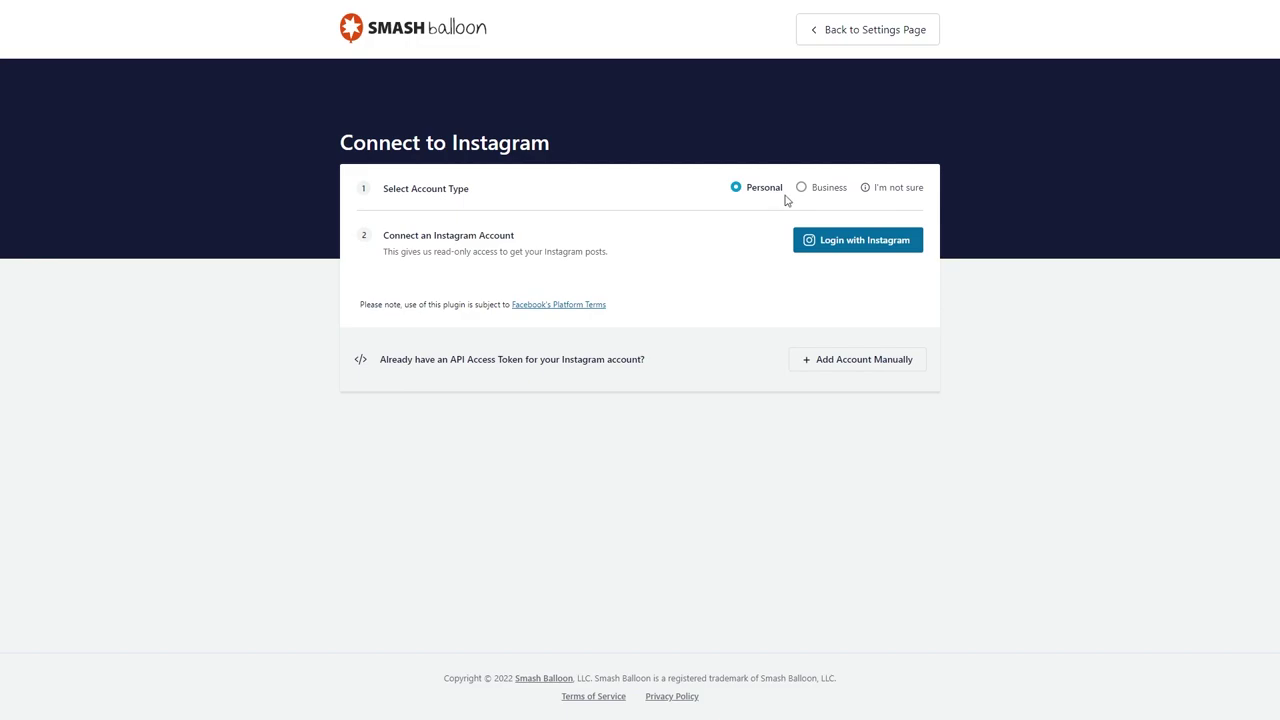
pyautogui.click(821, 193)
pyautogui.click(850, 245)
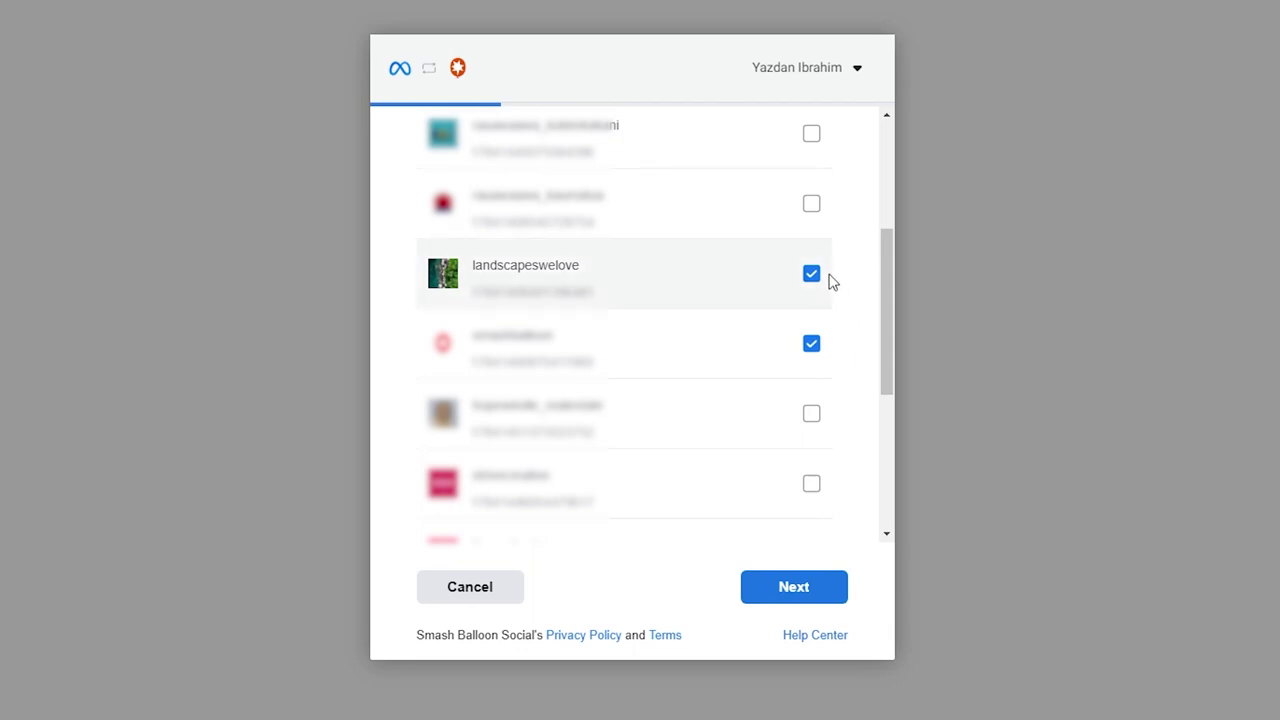
# Grant Smash Balloon Social access to landscapeswelove and the Landscapes We Love page.
pyautogui.click(800, 586)
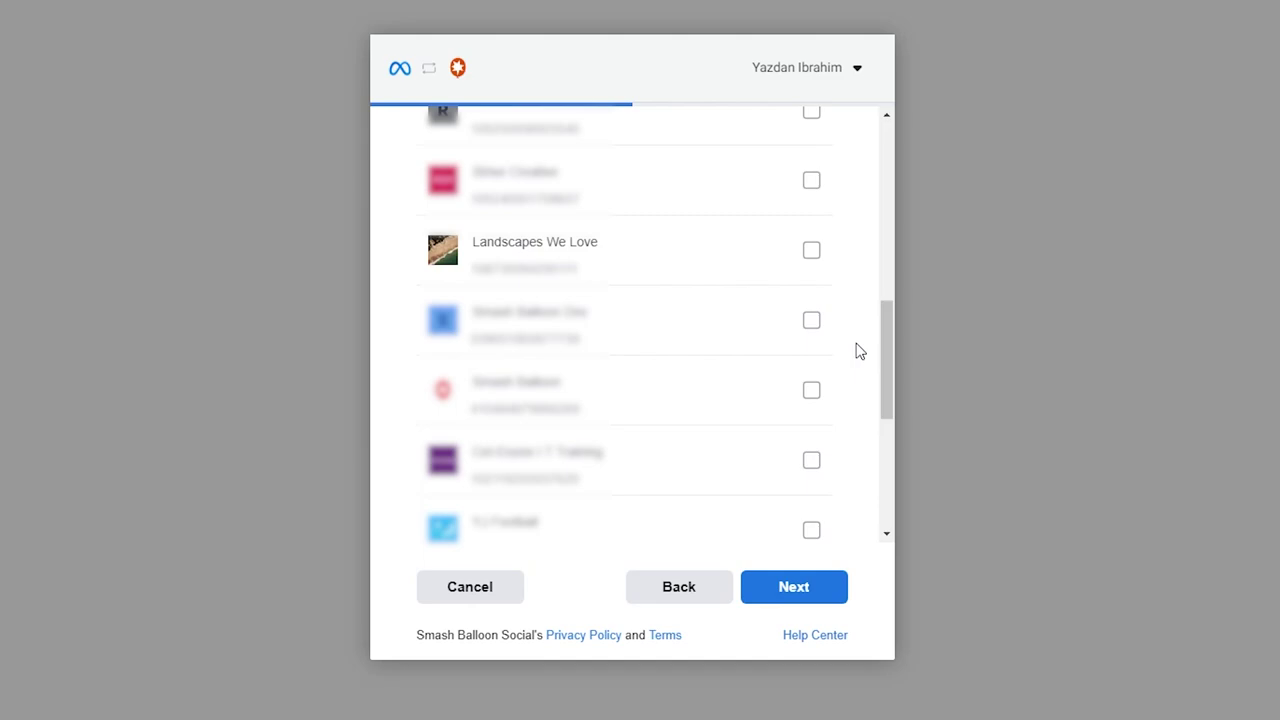
pyautogui.click(811, 251)
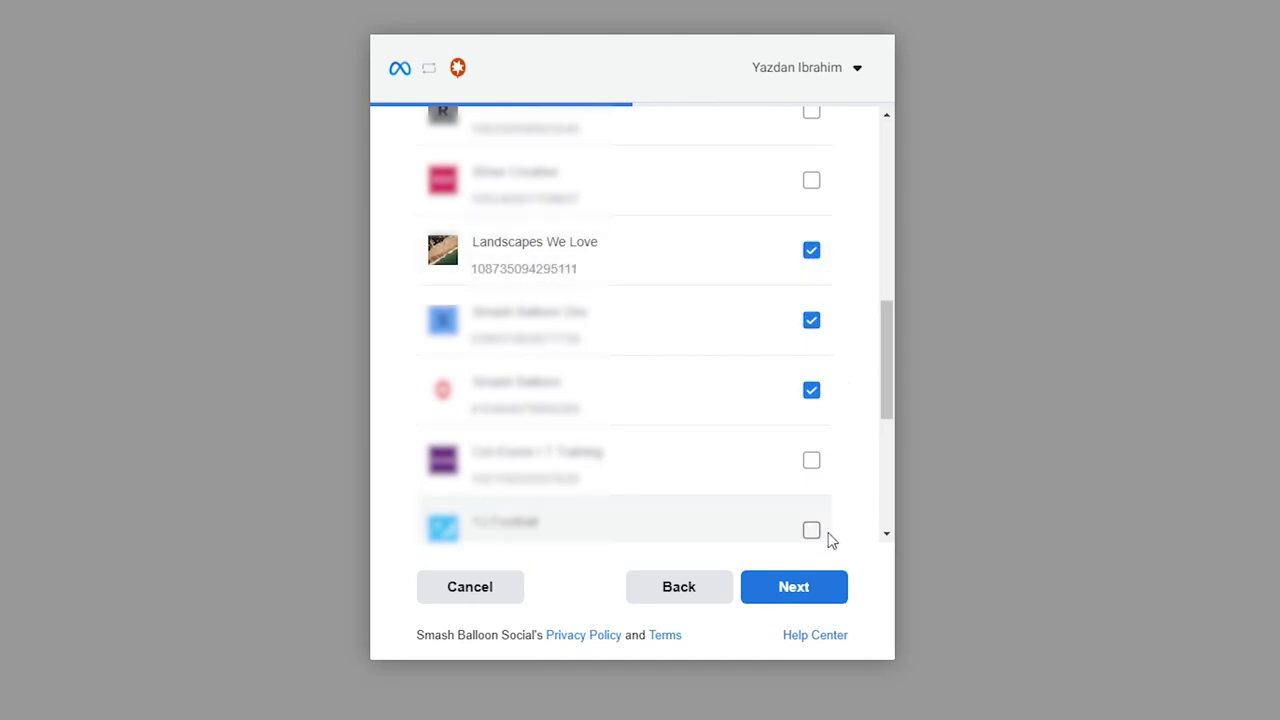
pyautogui.click(822, 594)
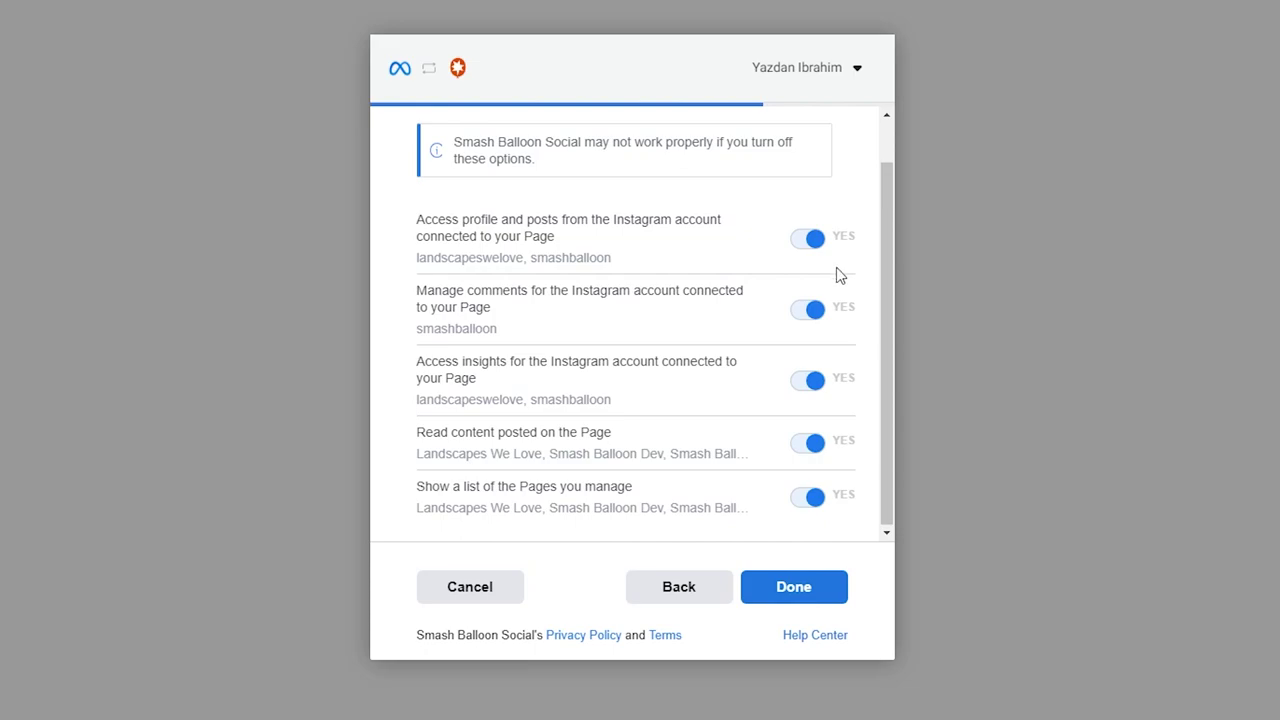
pyautogui.click(801, 596)
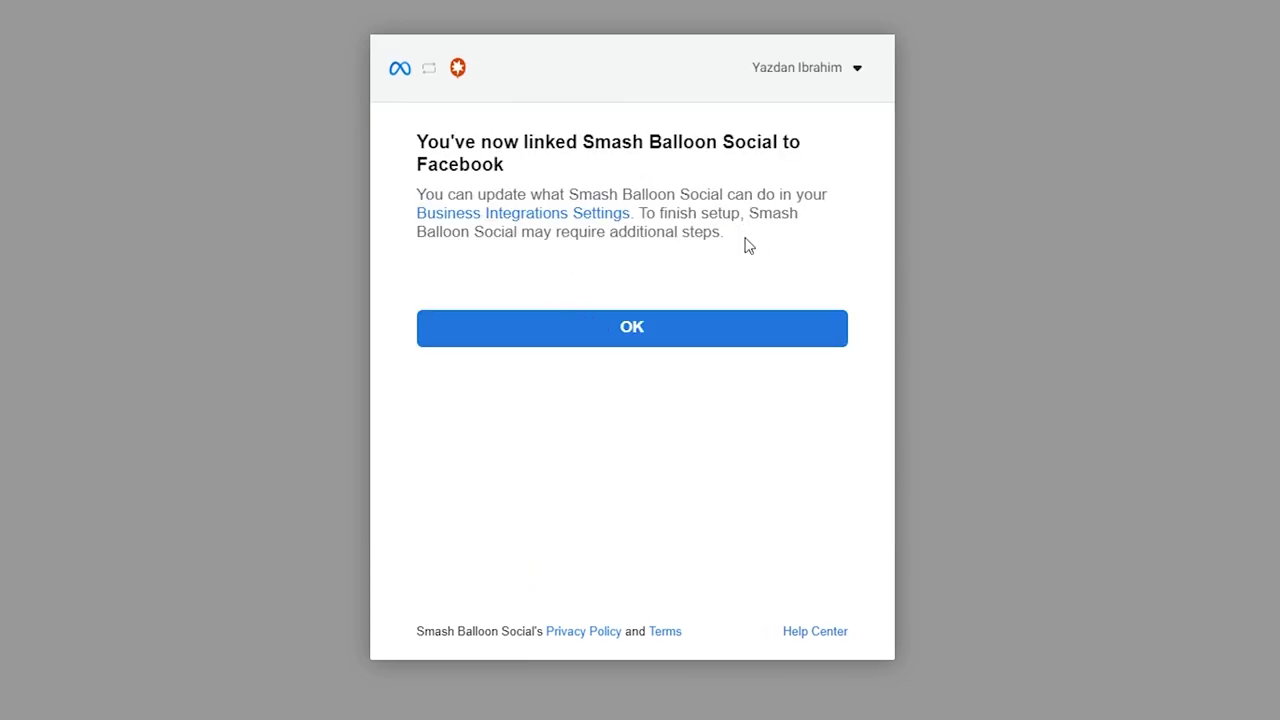
pyautogui.click(634, 328)
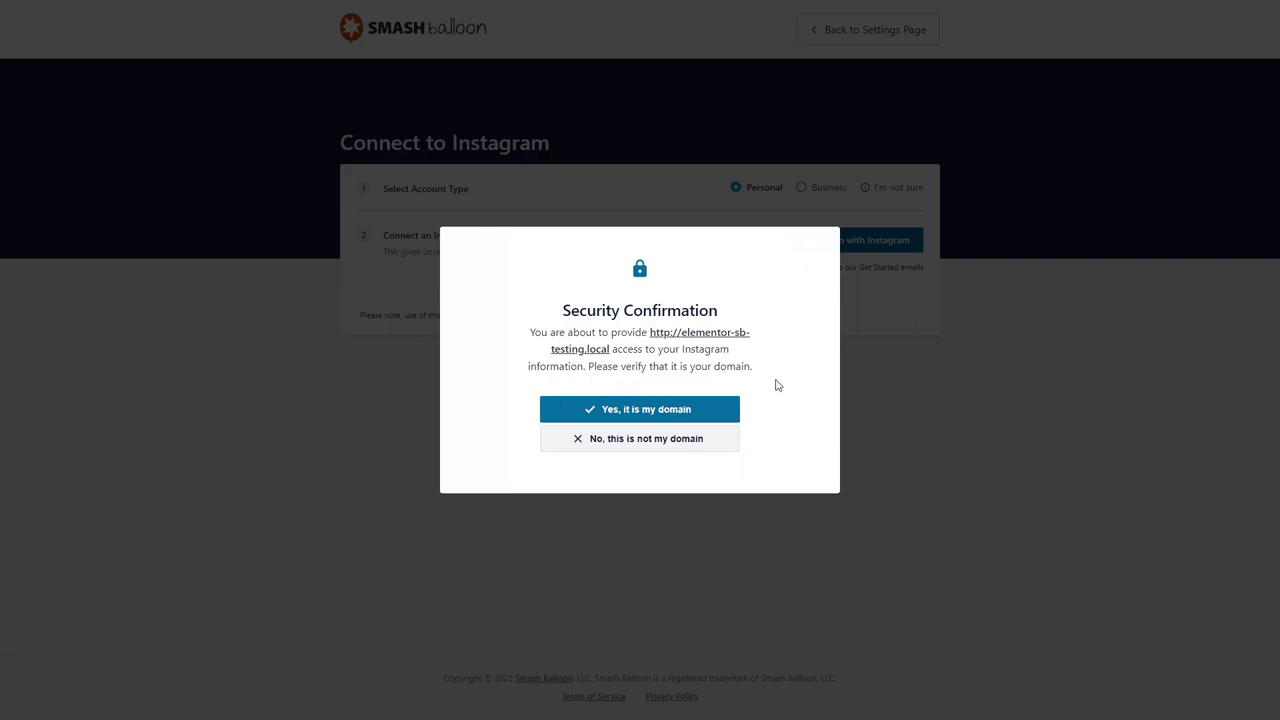
# Confirm the domain, add landscapeswelove as the feed's source and continue to templates.
pyautogui.click(697, 409)
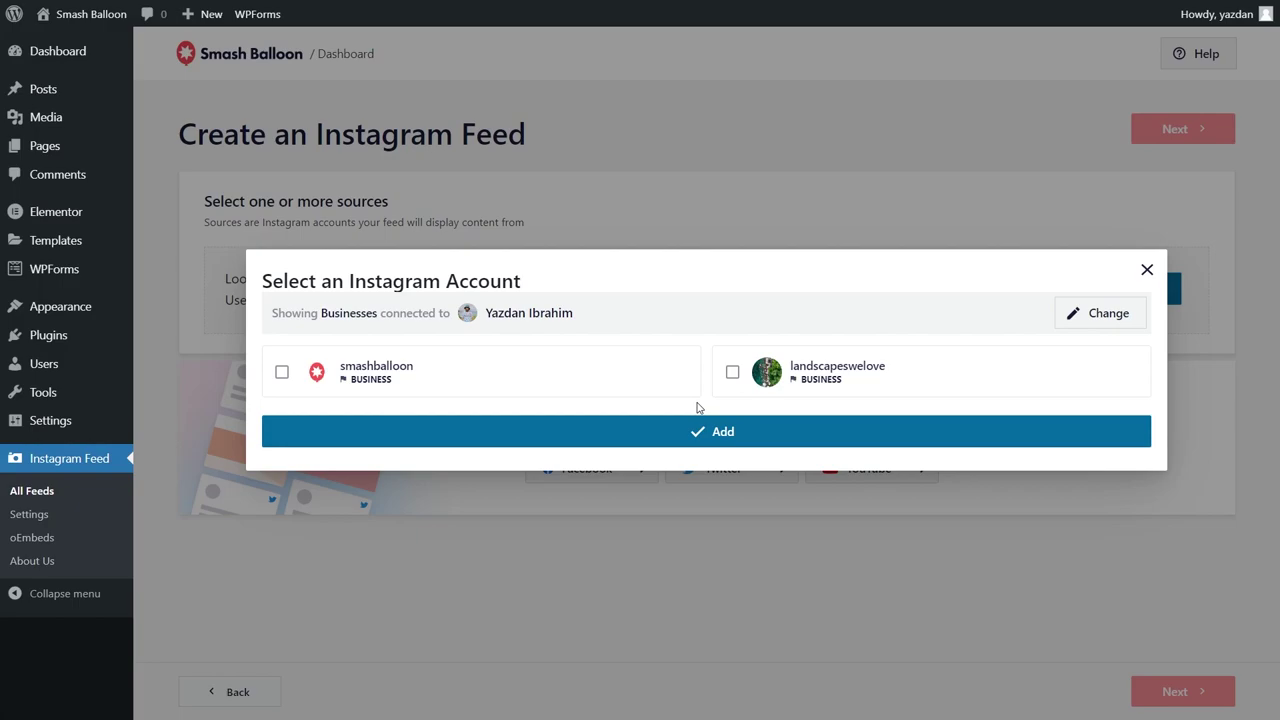
pyautogui.click(733, 374)
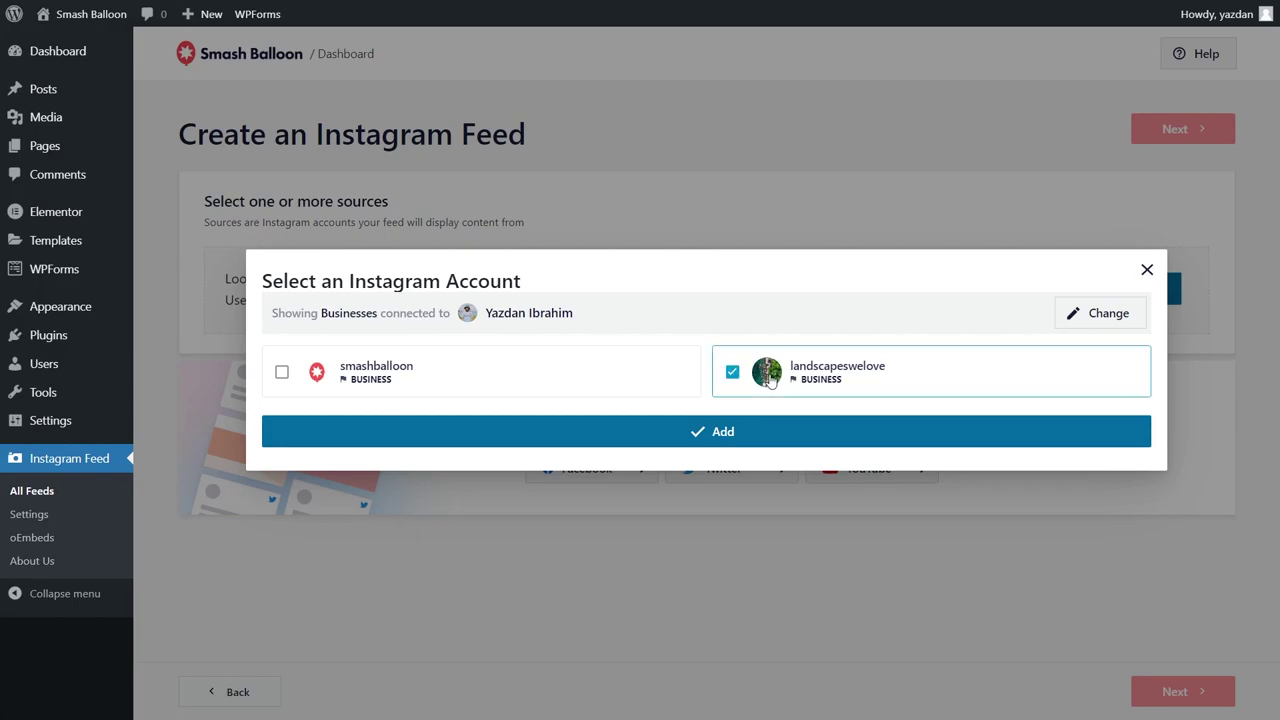
pyautogui.click(735, 431)
pyautogui.click(706, 279)
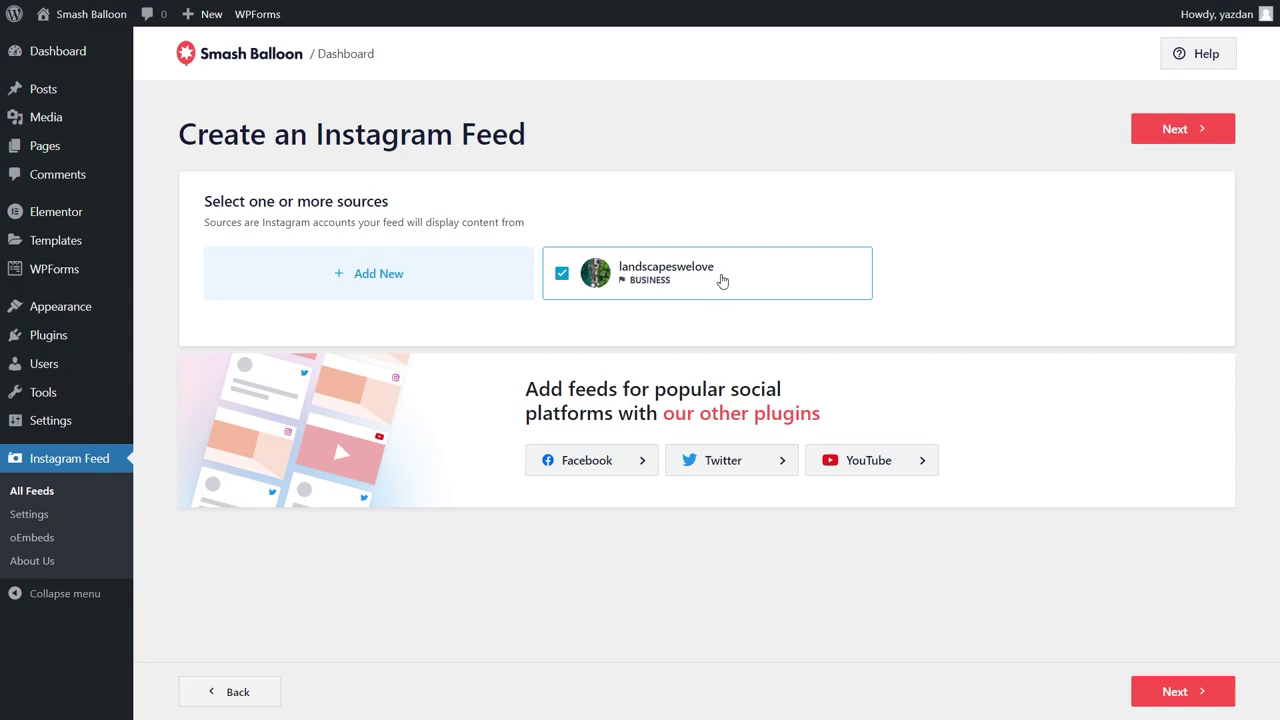
pyautogui.click(1170, 133)
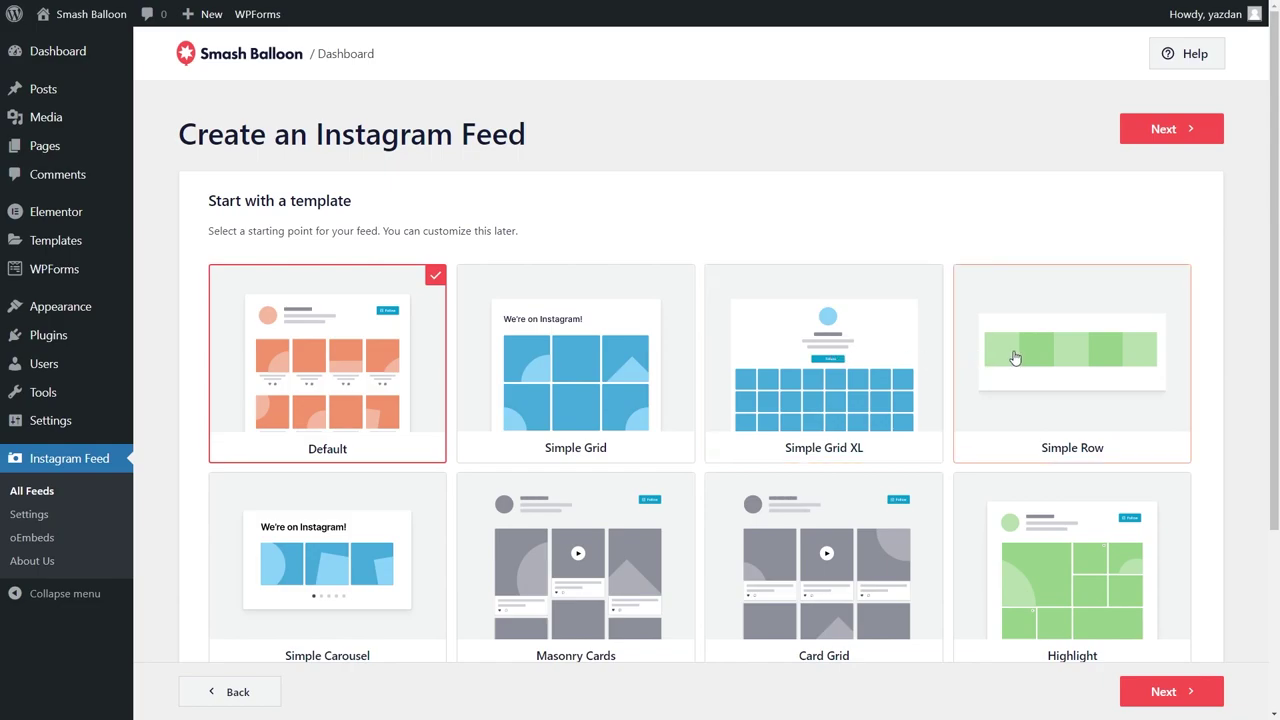
# Pick the Masonry Cards template and continue to the feed customizer.
pyautogui.scroll(-2, 926, 460)
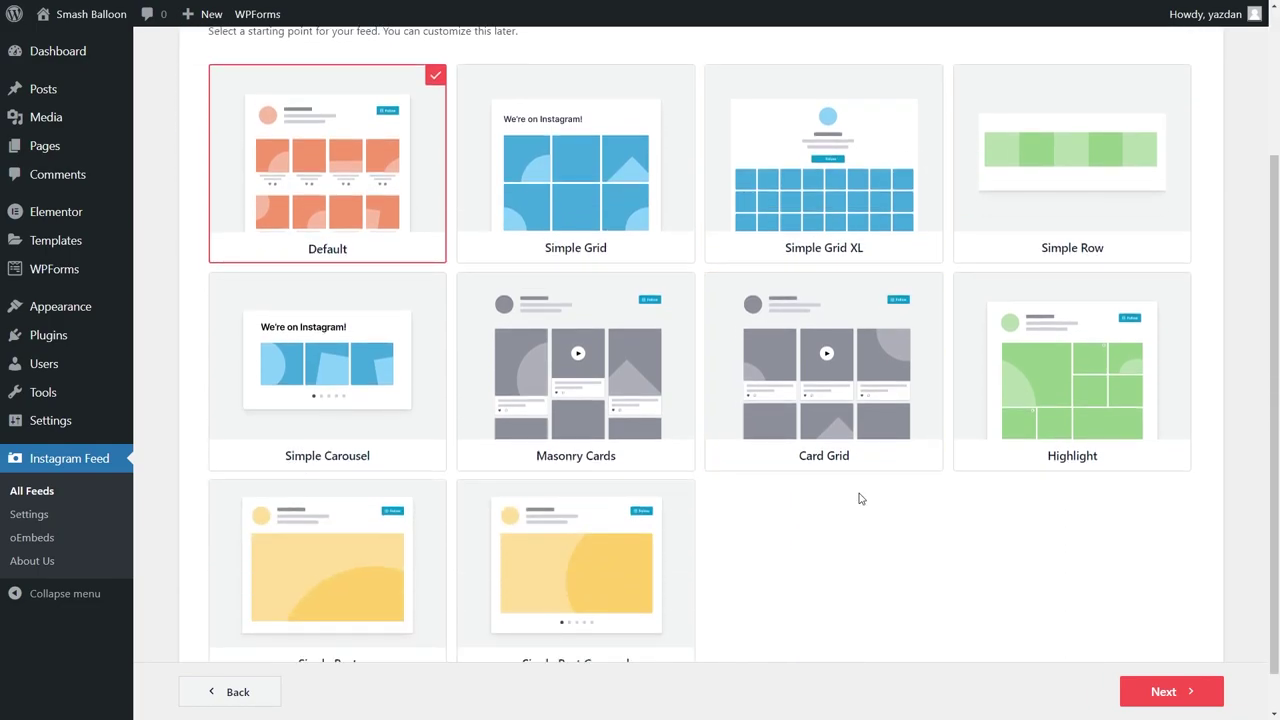
pyautogui.click(660, 434)
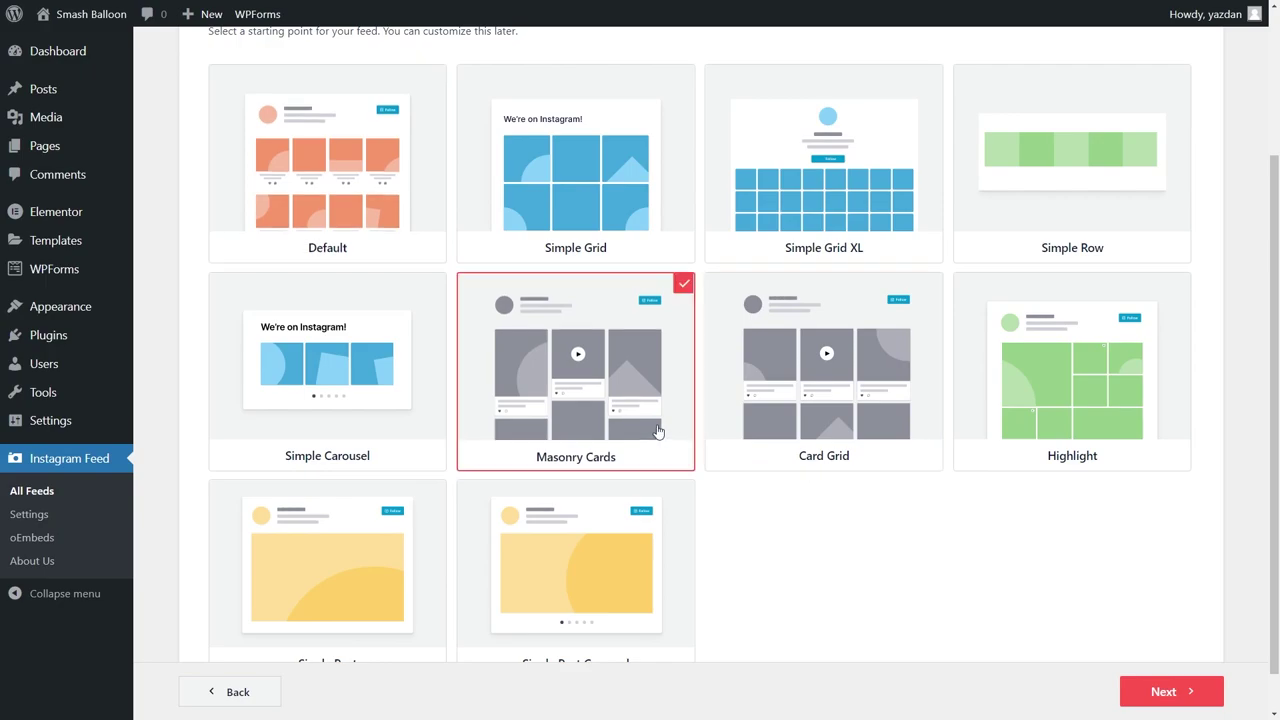
pyautogui.scroll(2, 838, 427)
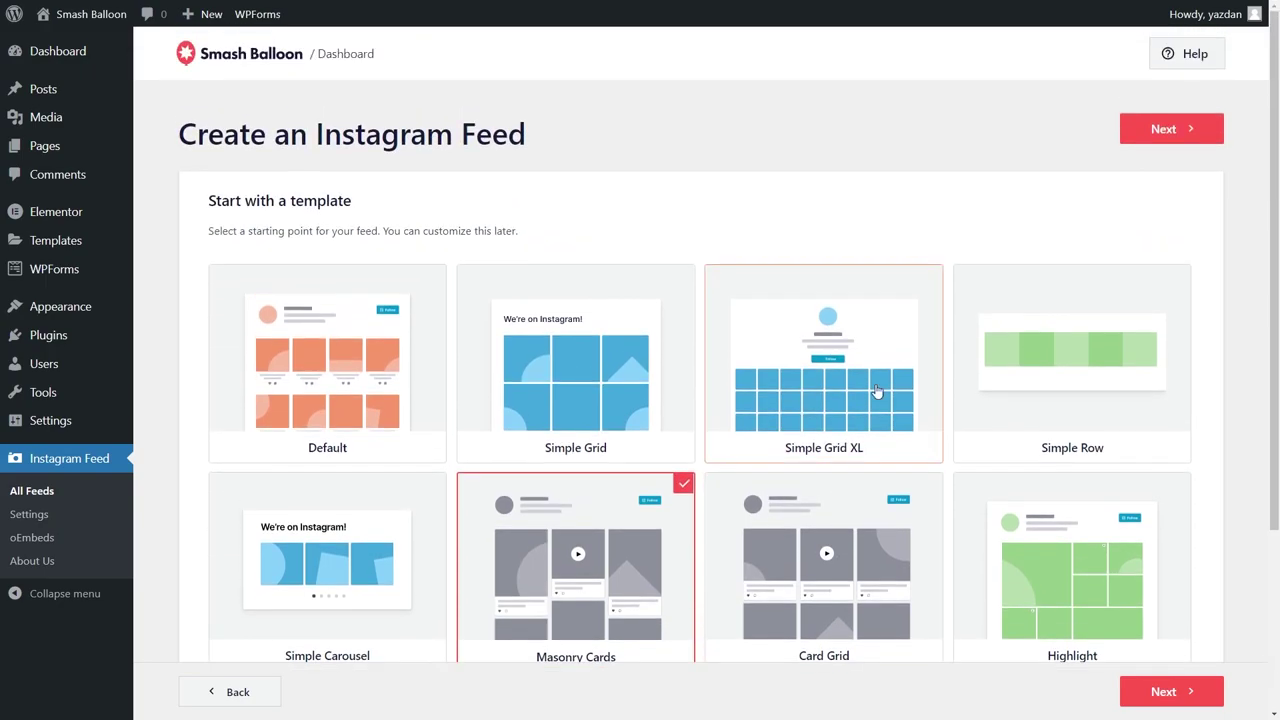
pyautogui.click(1155, 130)
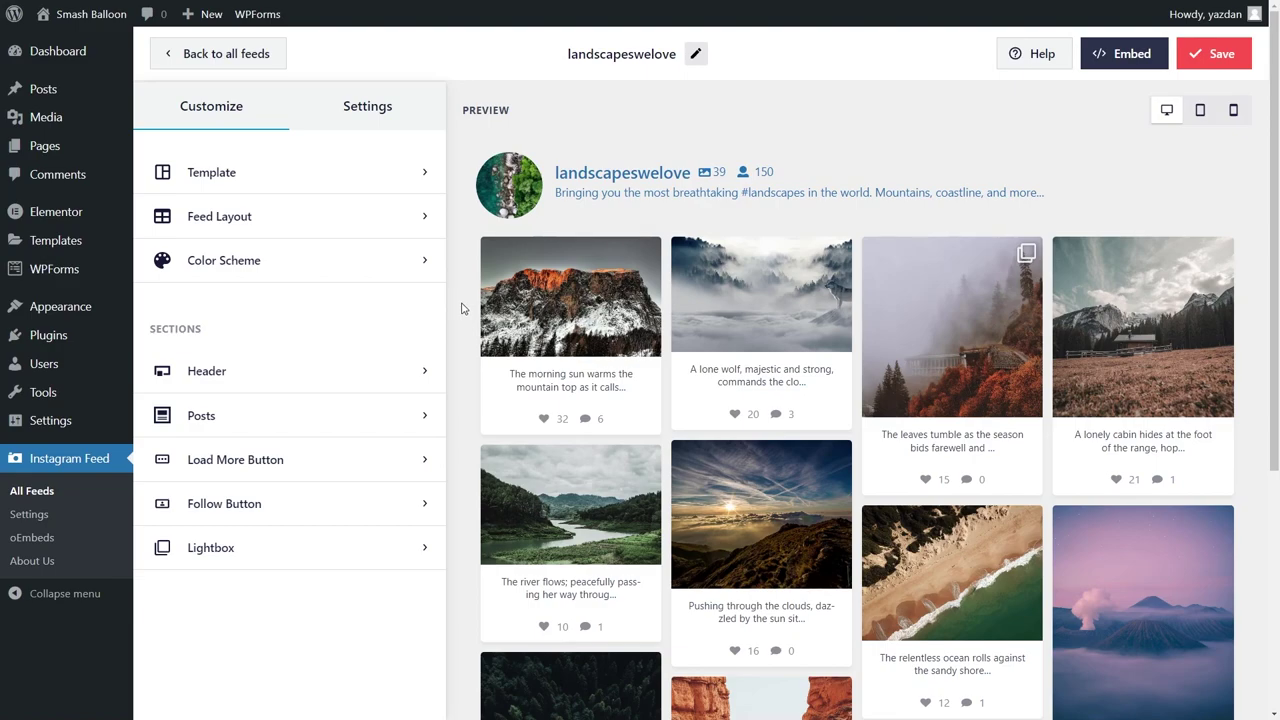
# Preview the Grid, Carousel and Highlight feed layouts, then settle on Masonry.
pyautogui.scroll(-3, 460, 320)
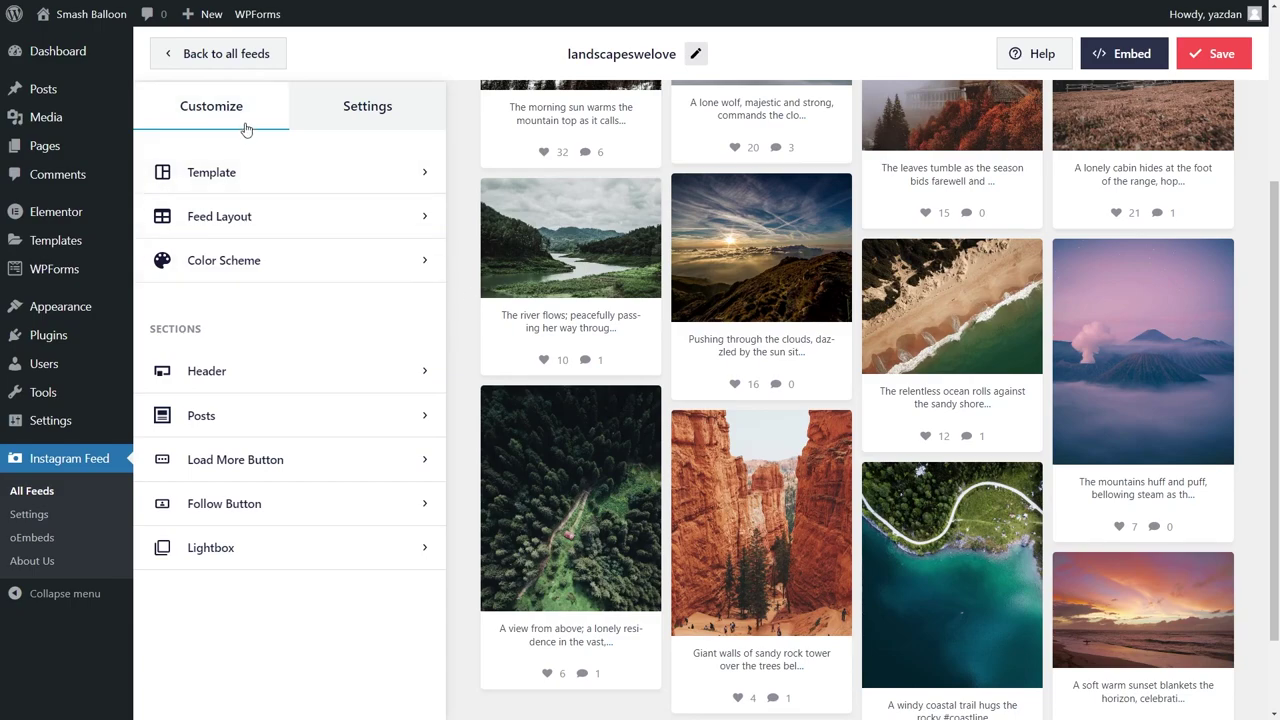
pyautogui.click(309, 217)
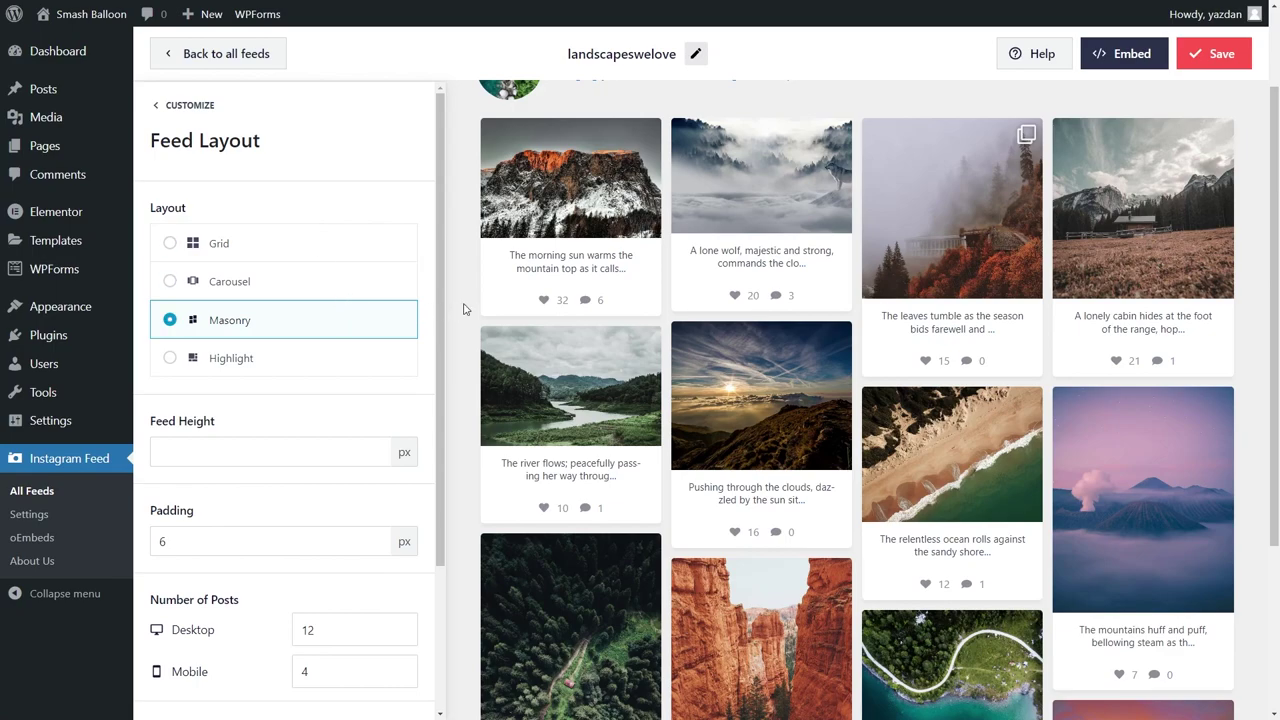
pyautogui.scroll(-2, 465, 312)
pyautogui.scroll(-1, 463, 323)
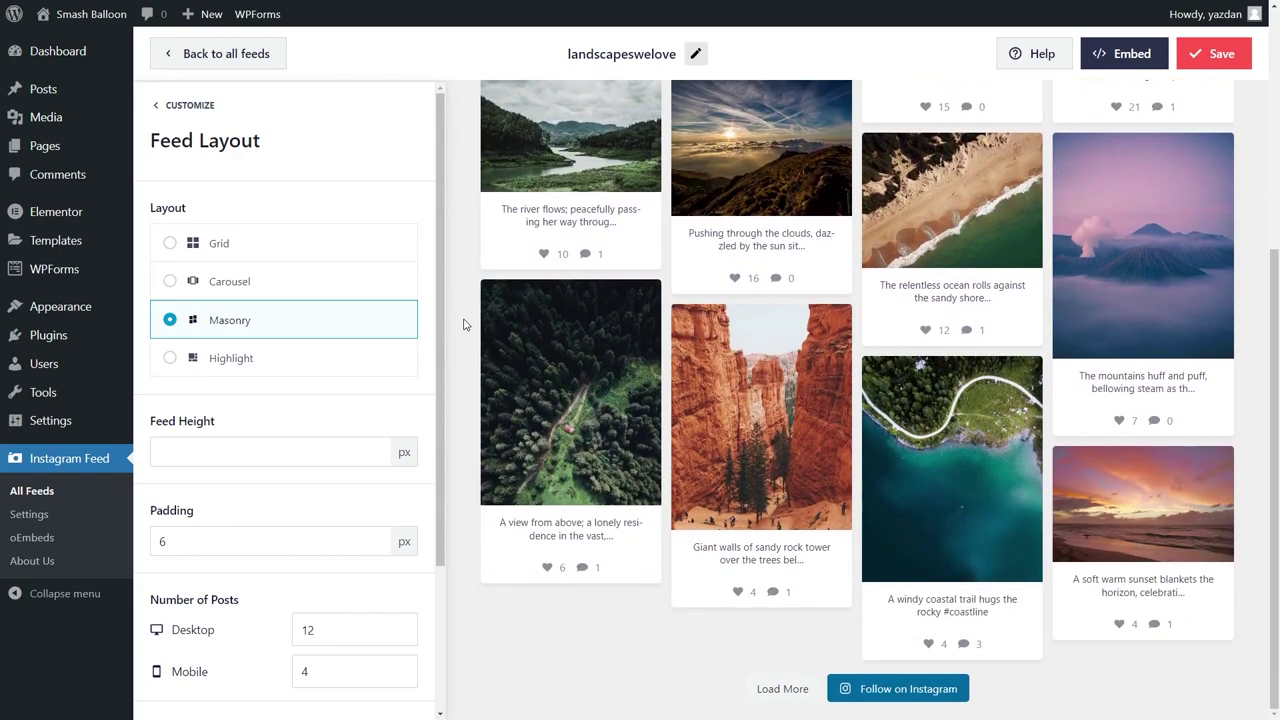
pyautogui.click(366, 251)
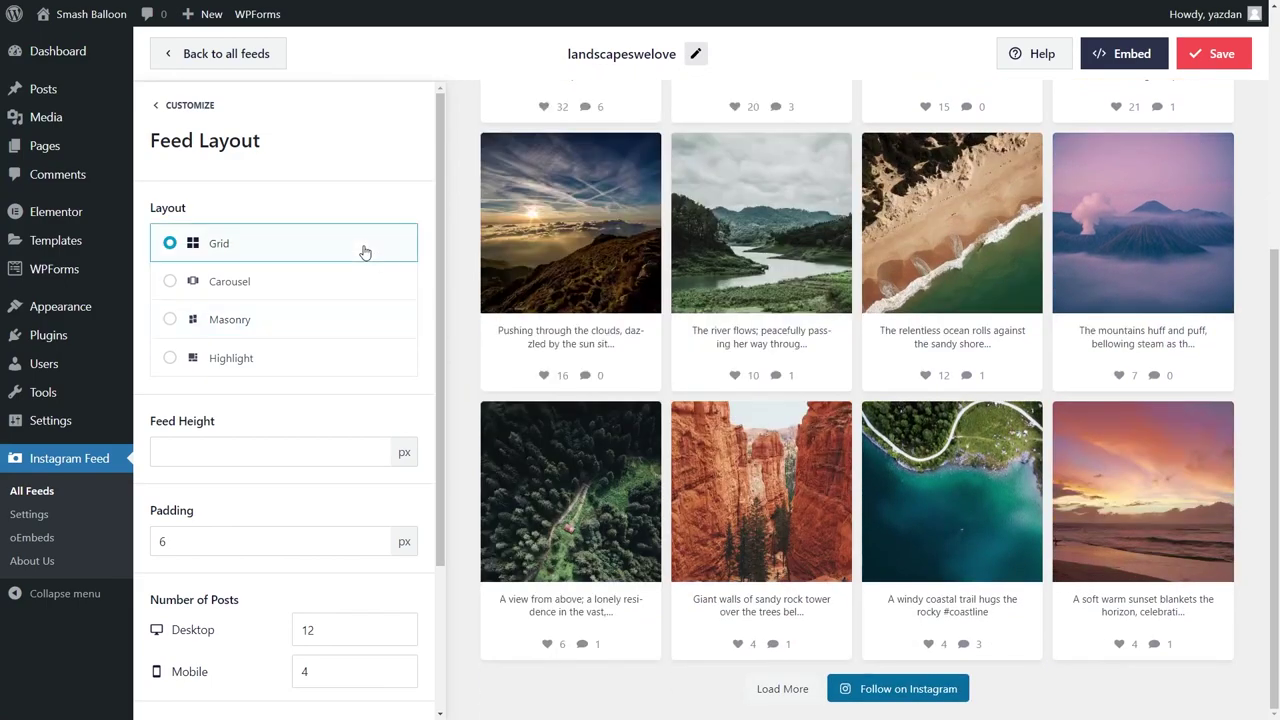
pyautogui.scroll(4, 451, 282)
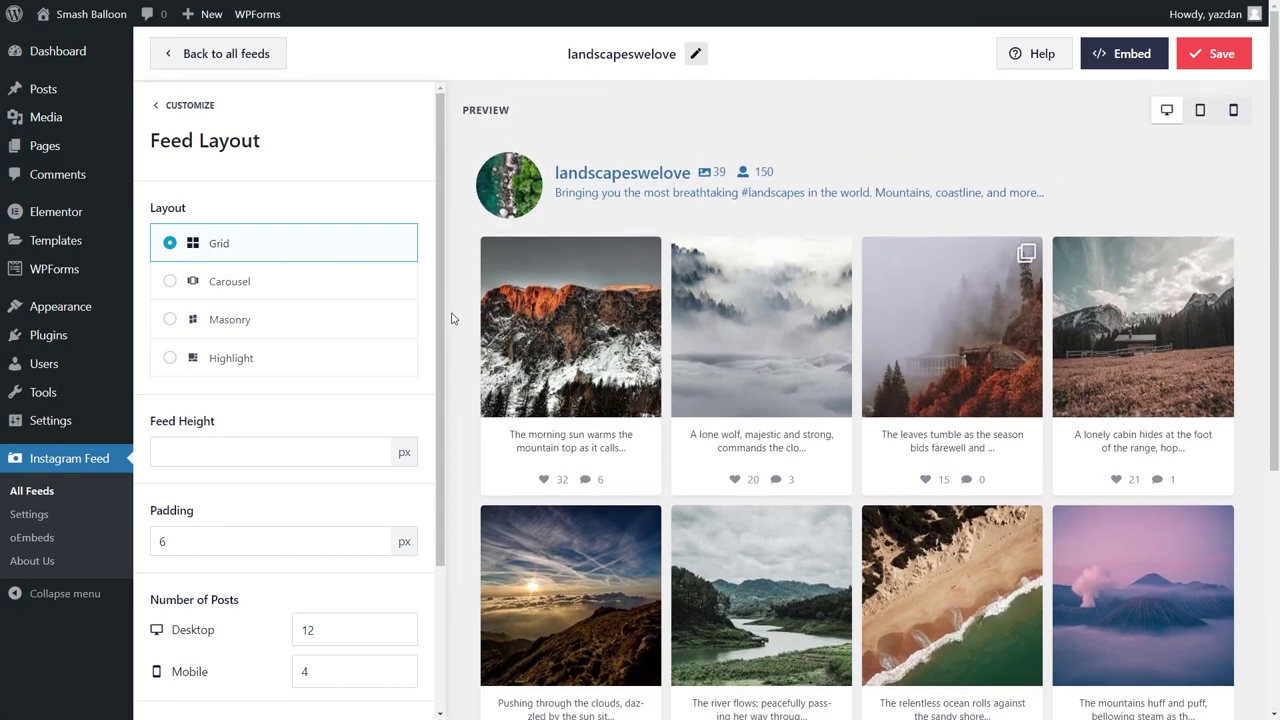
pyautogui.click(367, 288)
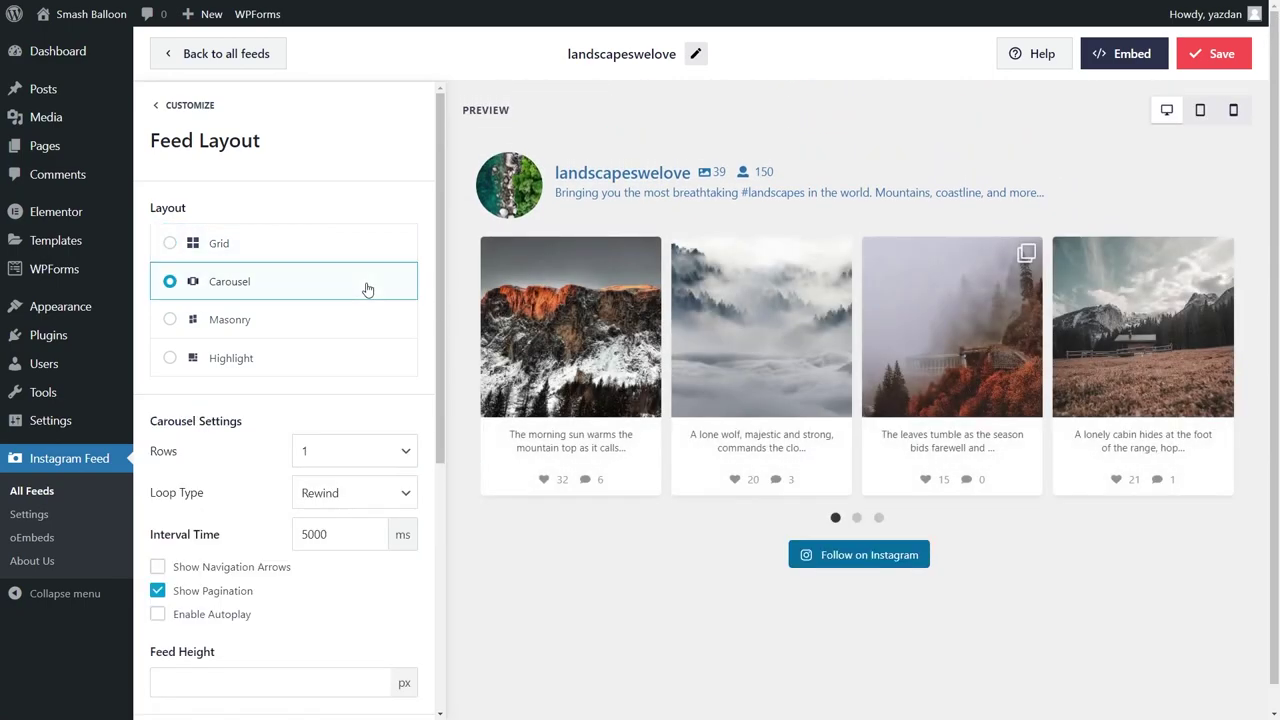
pyautogui.click(862, 520)
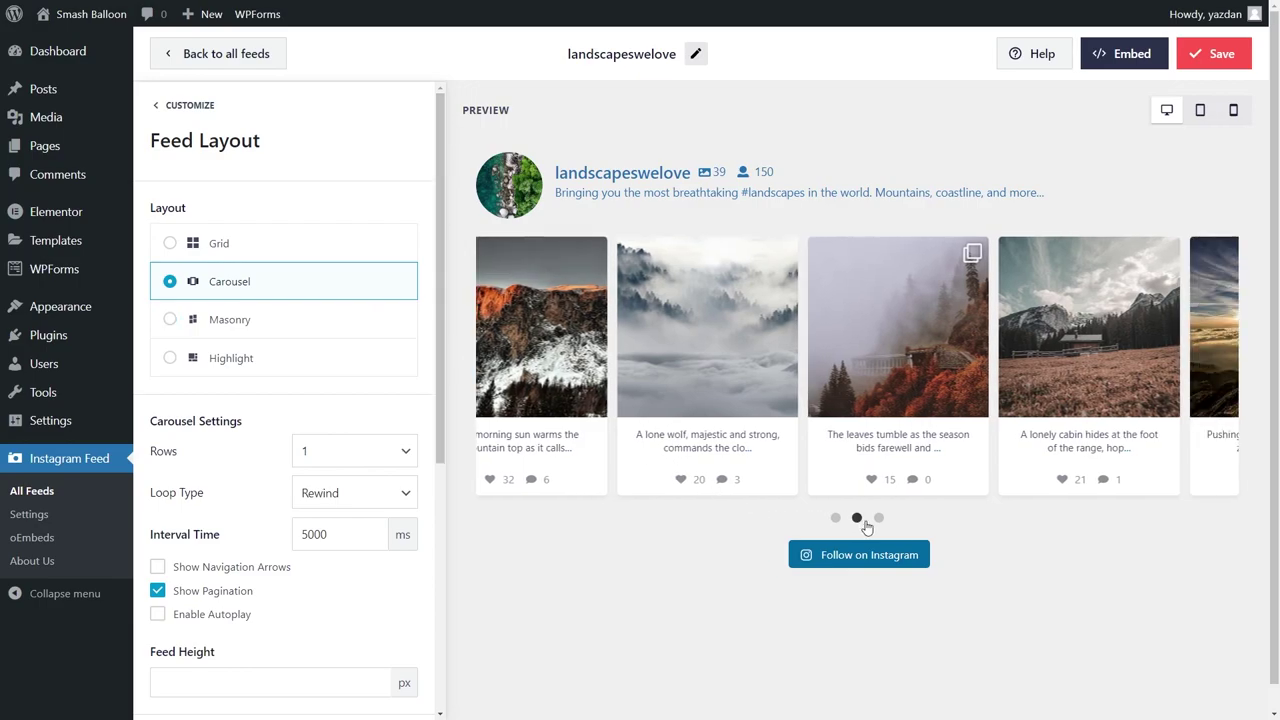
pyautogui.click(879, 518)
pyautogui.click(335, 363)
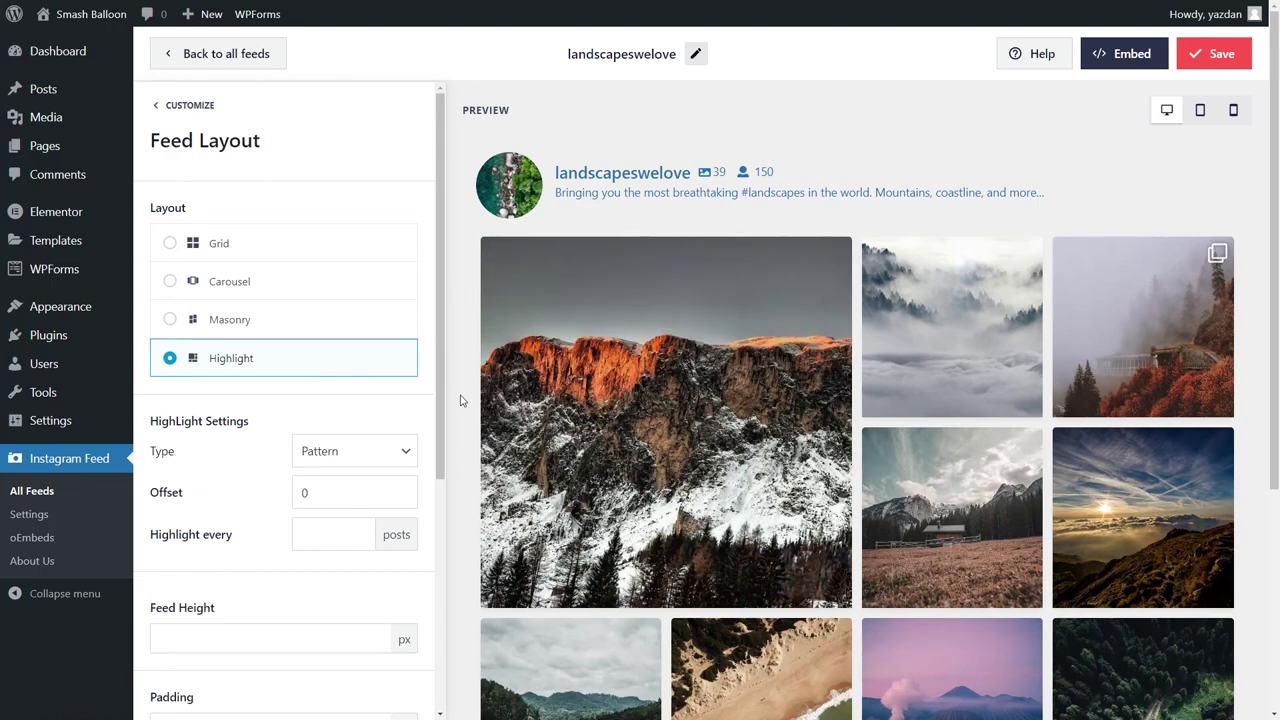
pyautogui.click(350, 329)
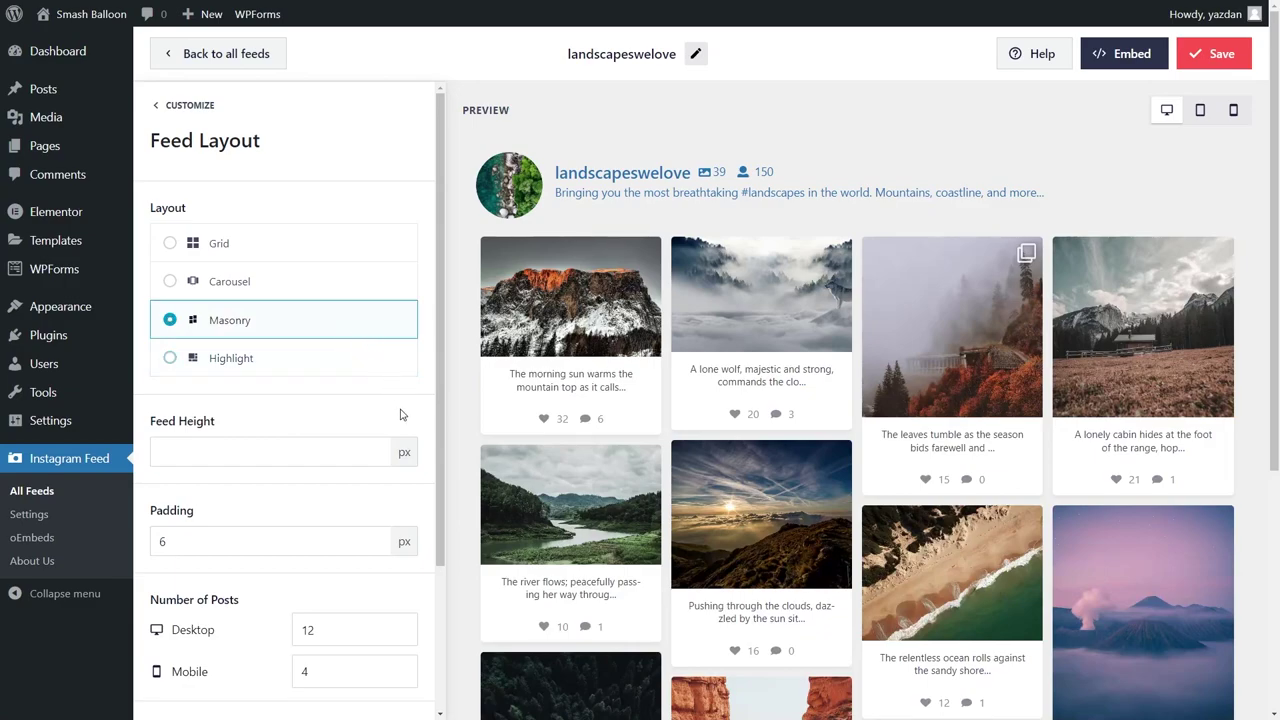
# Keep 12 desktop posts, set 3 desktop columns and save the feed.
pyautogui.scroll(-3, 408, 478)
pyautogui.scroll(-1, 407, 516)
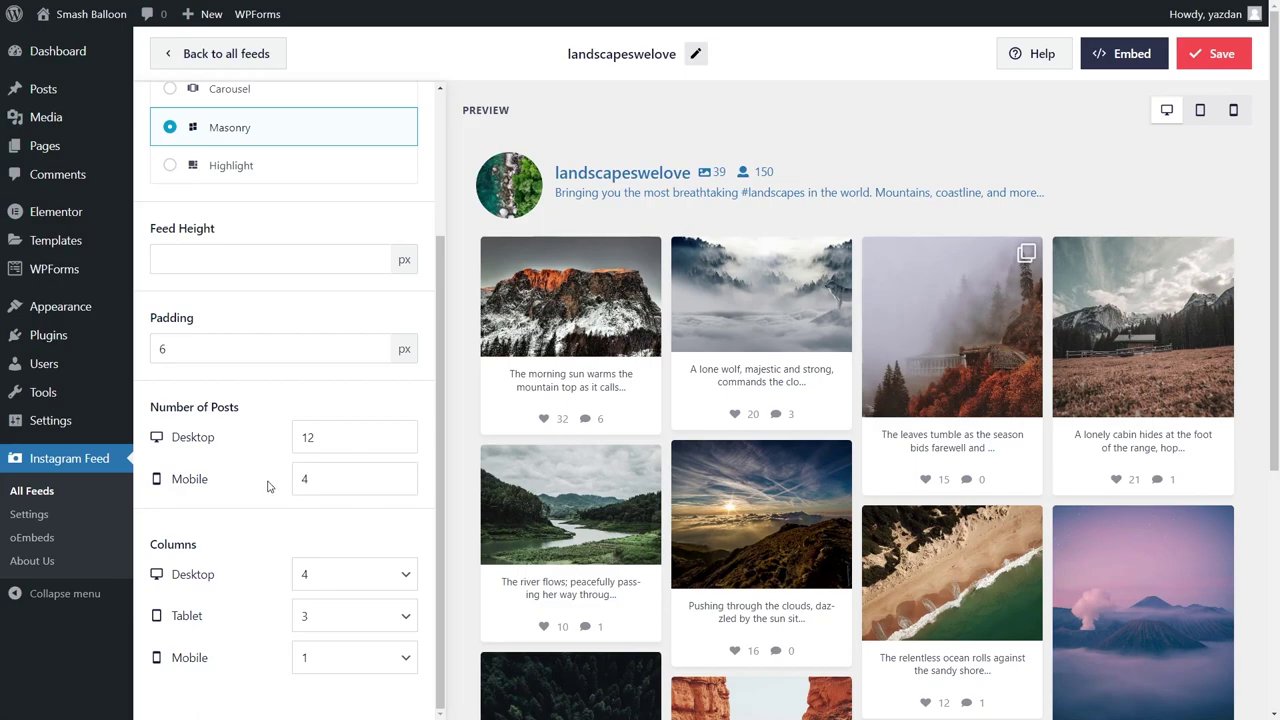
pyautogui.doubleClick(325, 441)
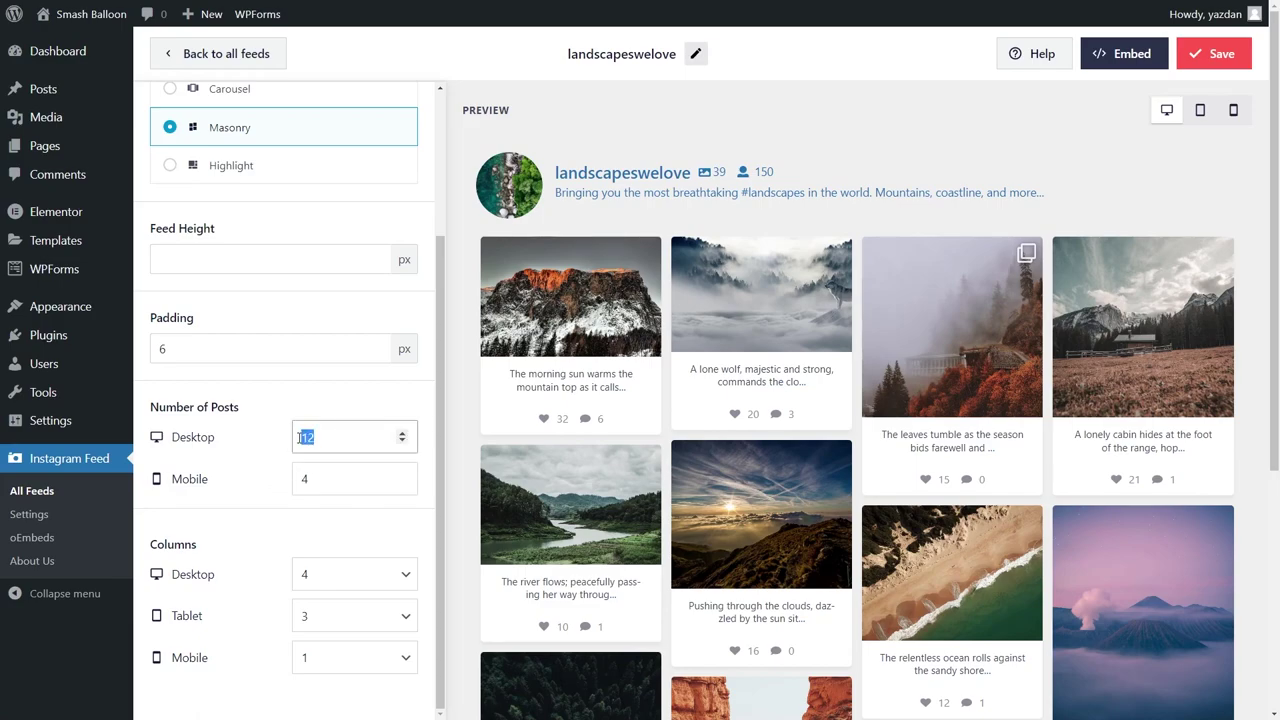
pyautogui.click(266, 480)
pyautogui.click(367, 586)
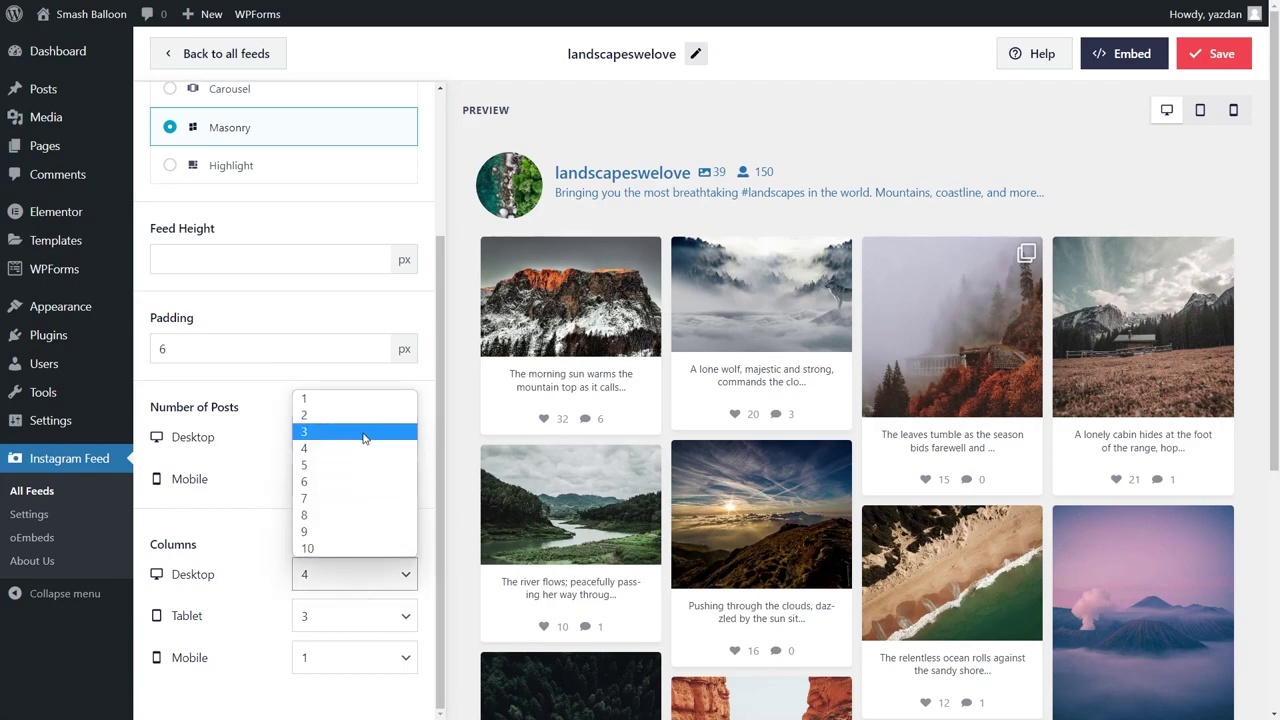
pyautogui.click(364, 432)
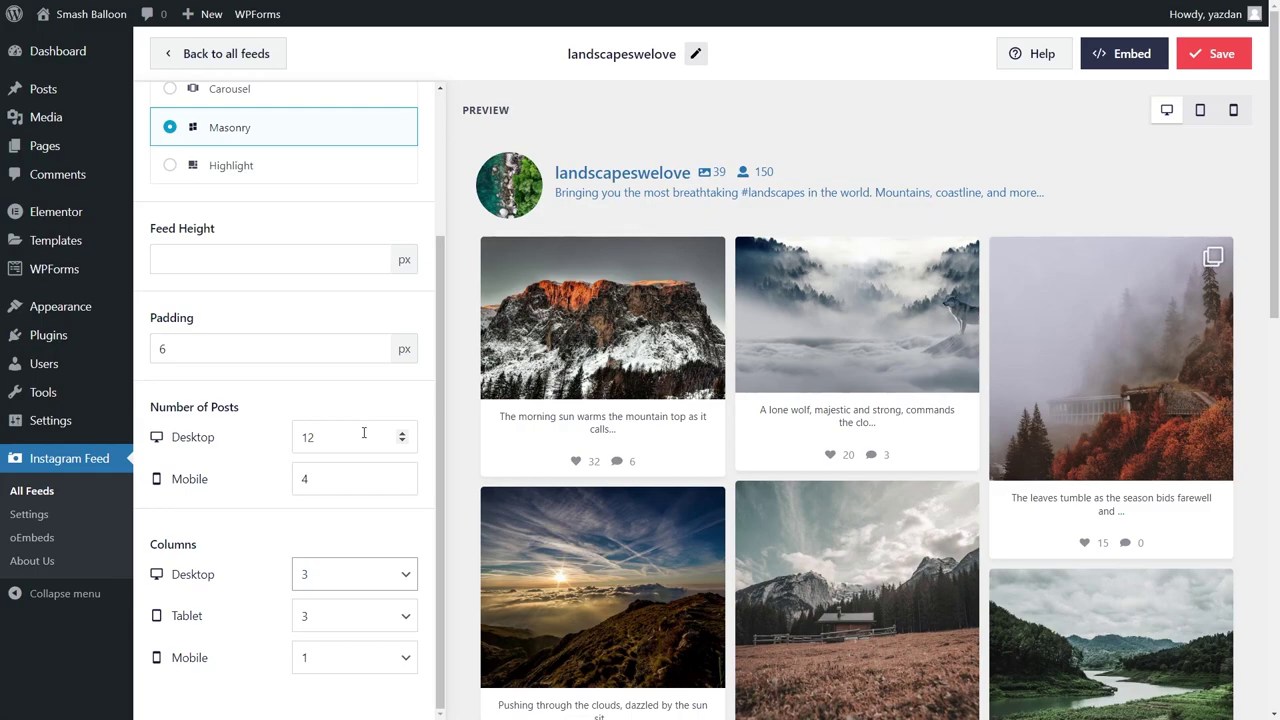
pyautogui.click(1208, 62)
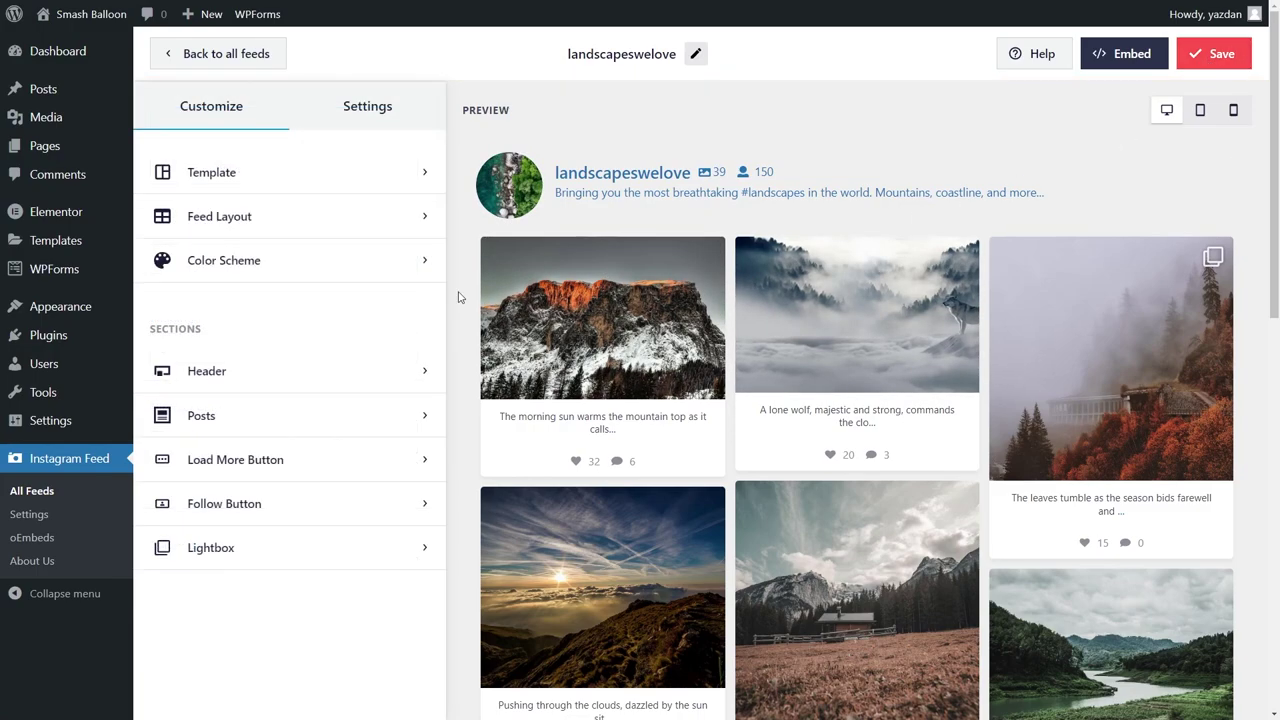
pyautogui.click(359, 267)
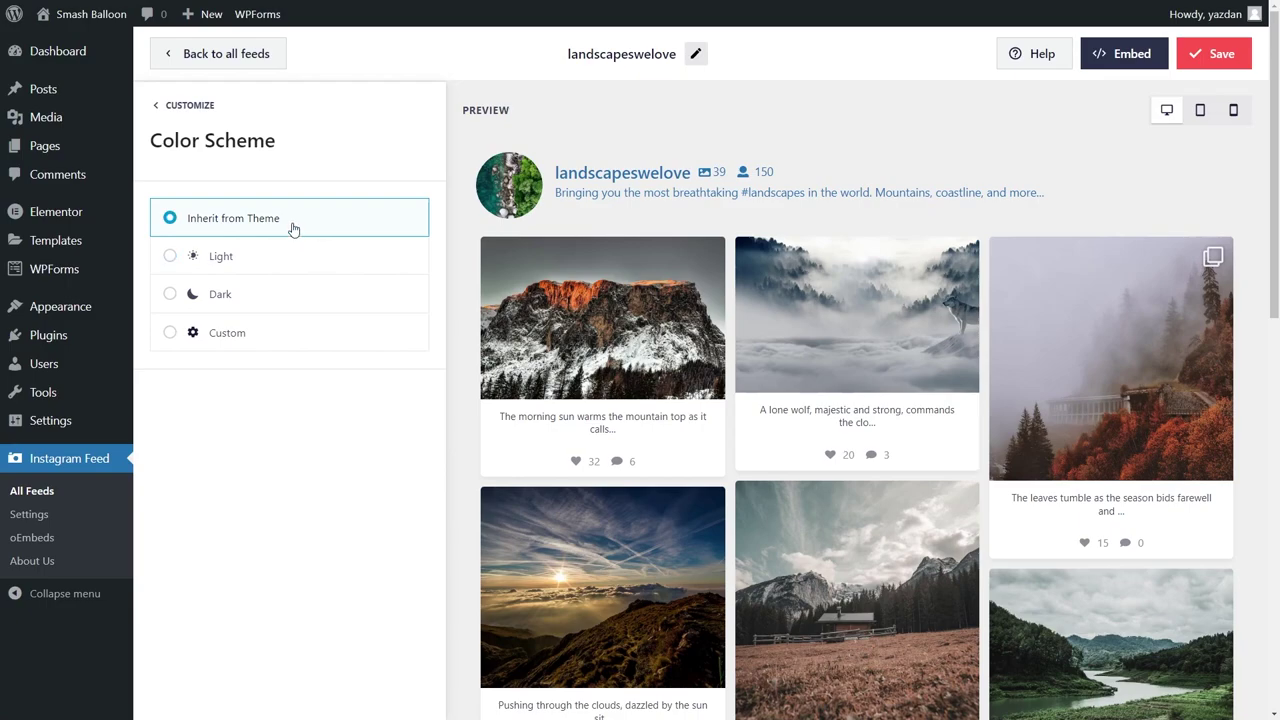
# Preview Light, Dark and Custom yellow/green schemes, then keep Inherit from Theme and save.
pyautogui.click(294, 257)
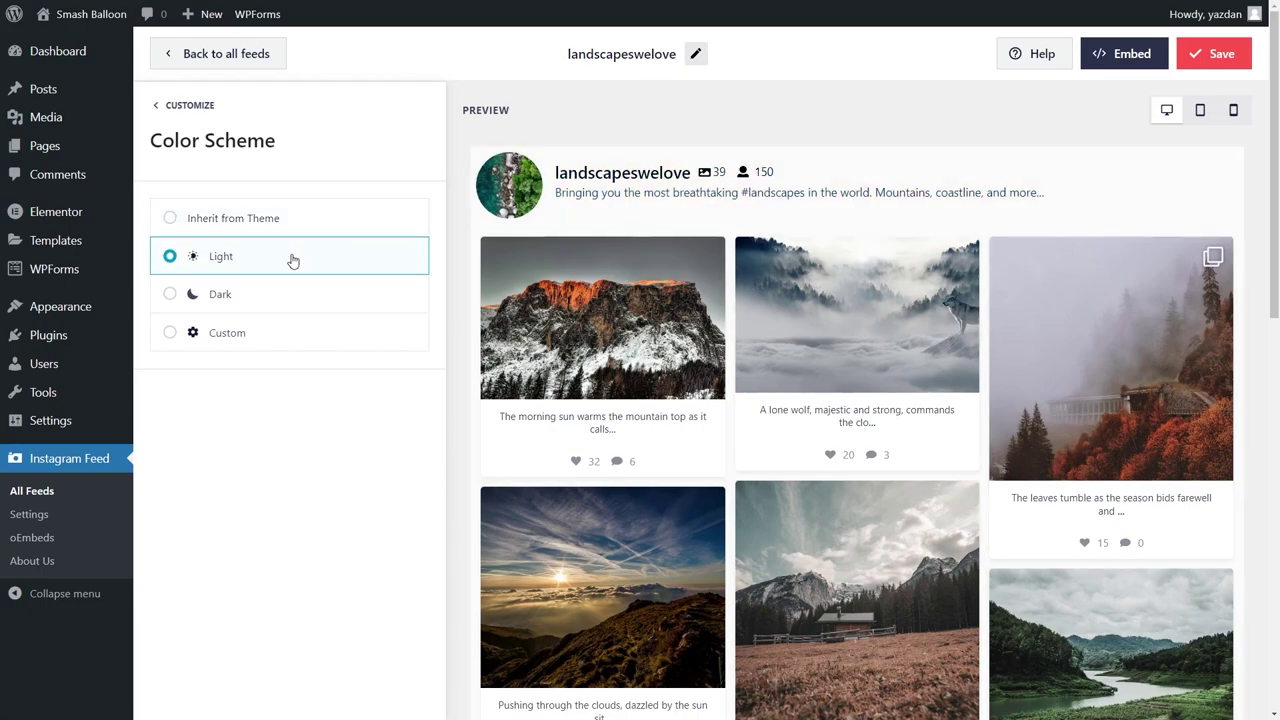
pyautogui.click(297, 295)
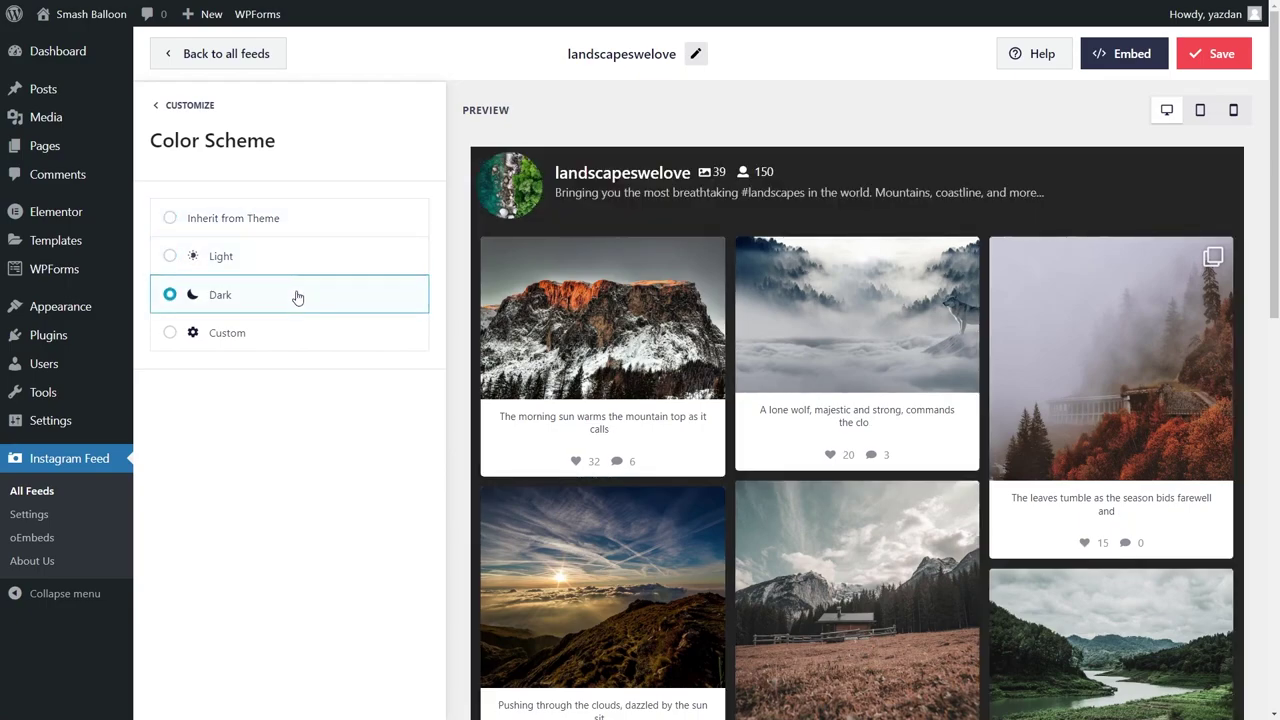
pyautogui.click(300, 334)
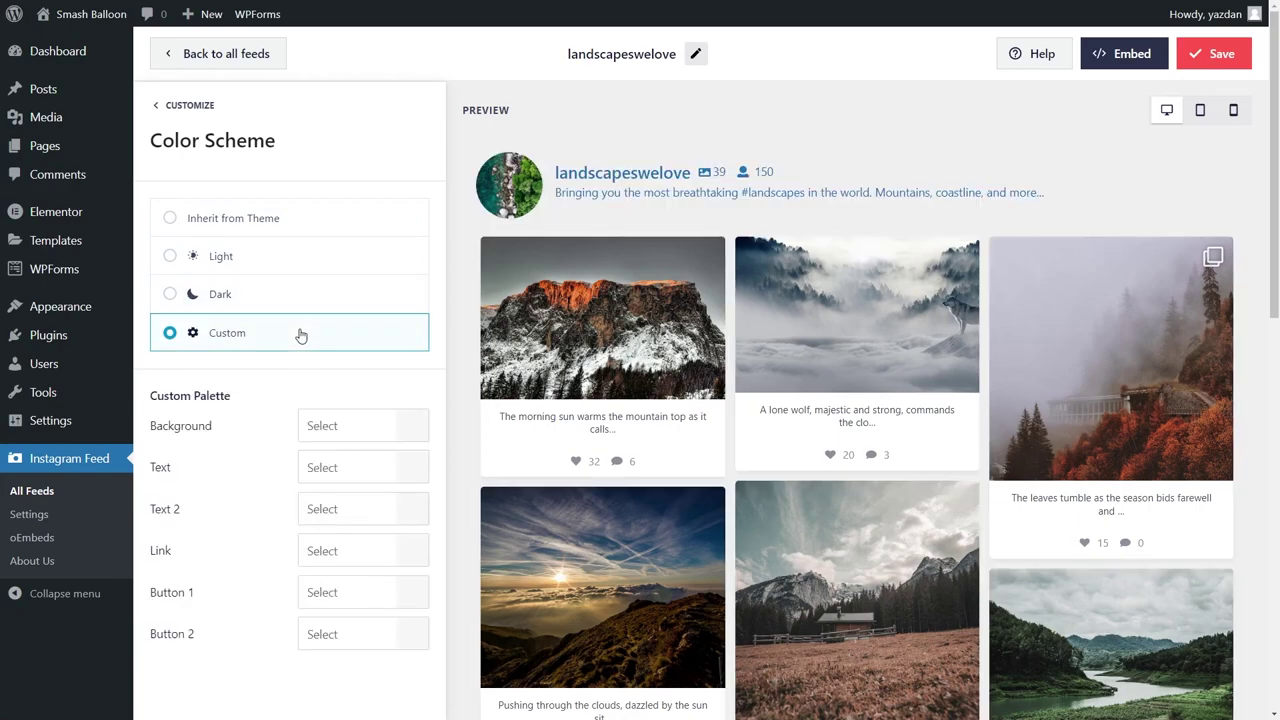
pyautogui.click(388, 426)
pyautogui.click(314, 658)
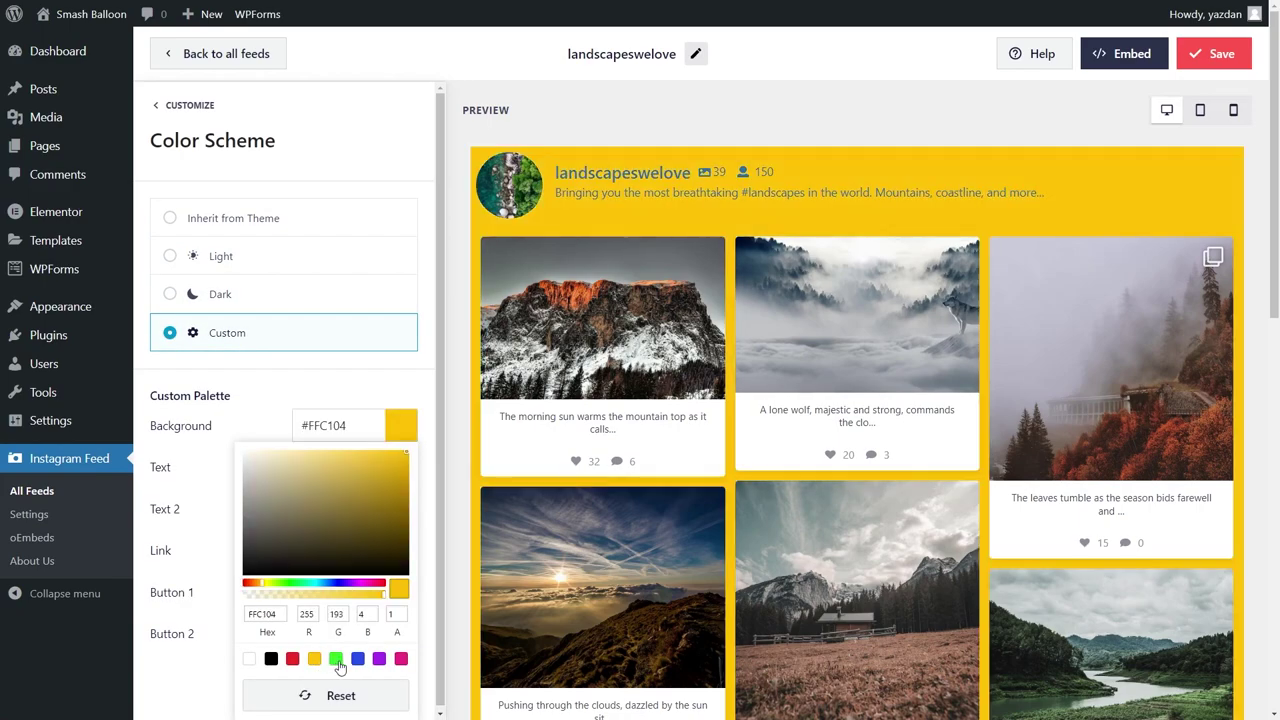
pyautogui.click(336, 658)
pyautogui.click(265, 223)
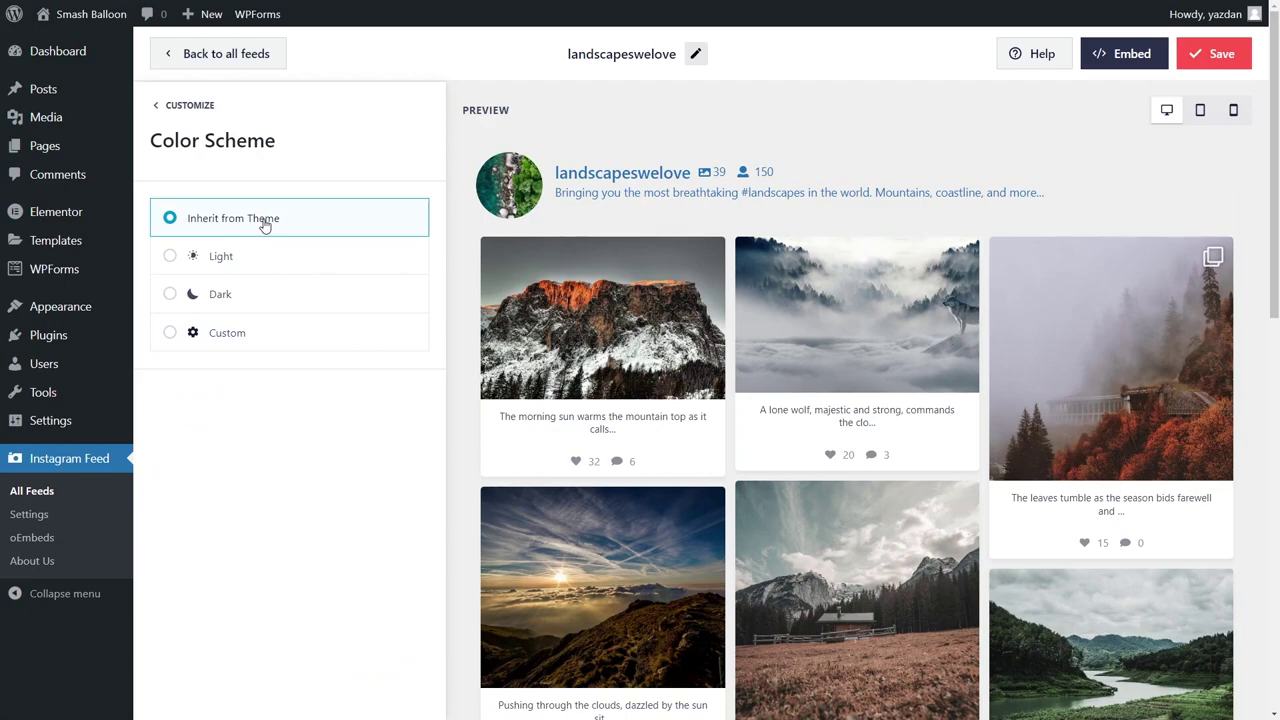
pyautogui.click(1198, 64)
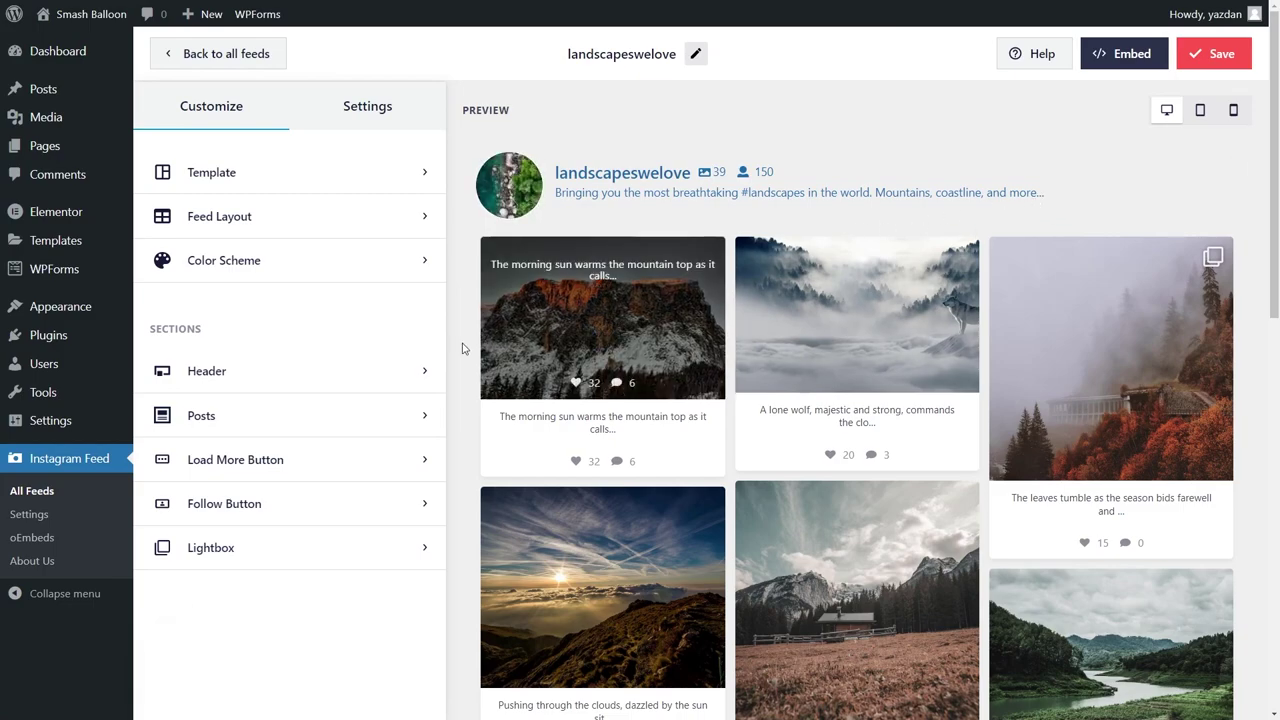
# Preview Boxed, Centered and Text headers, return to the Standard header and save.
pyautogui.click(383, 374)
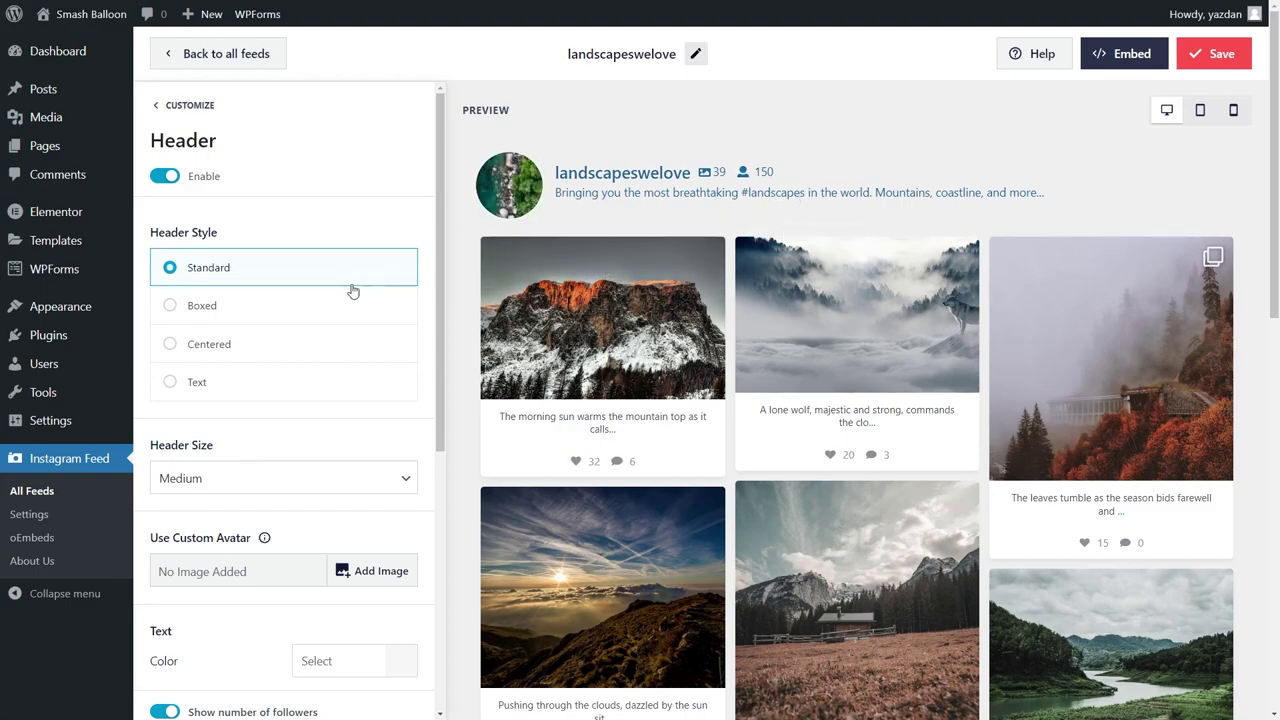
pyautogui.click(331, 309)
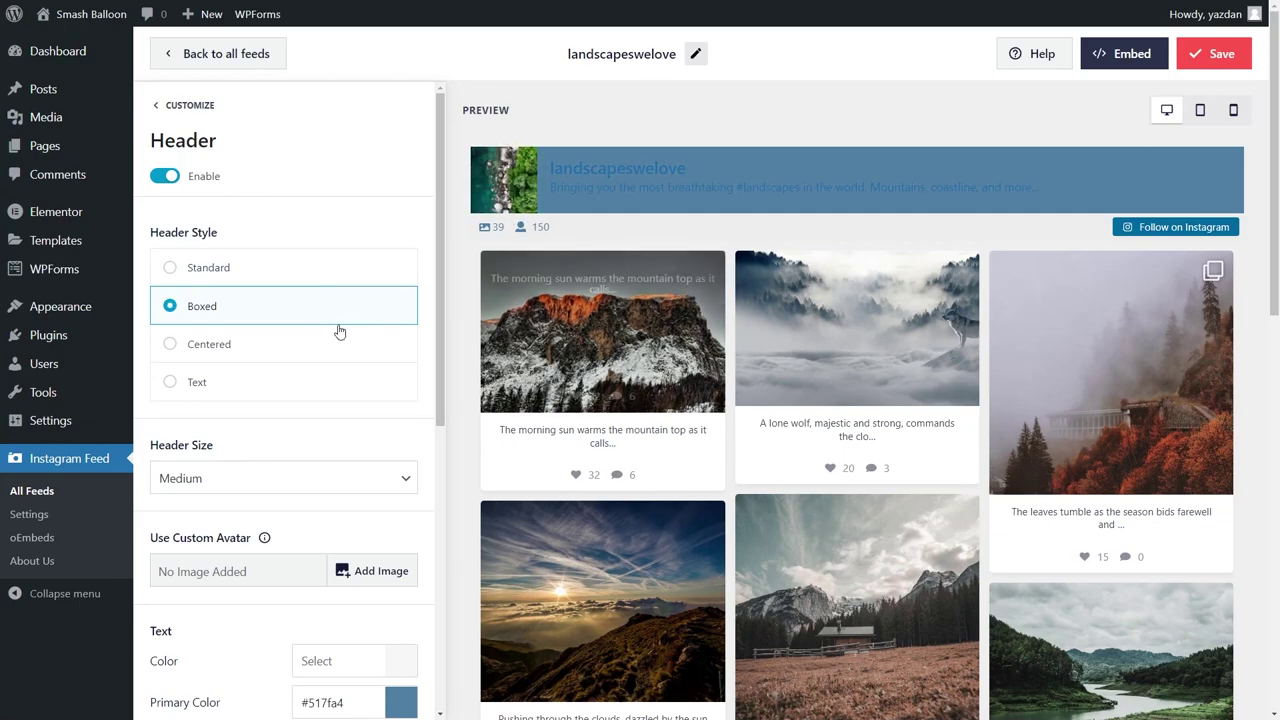
pyautogui.click(298, 344)
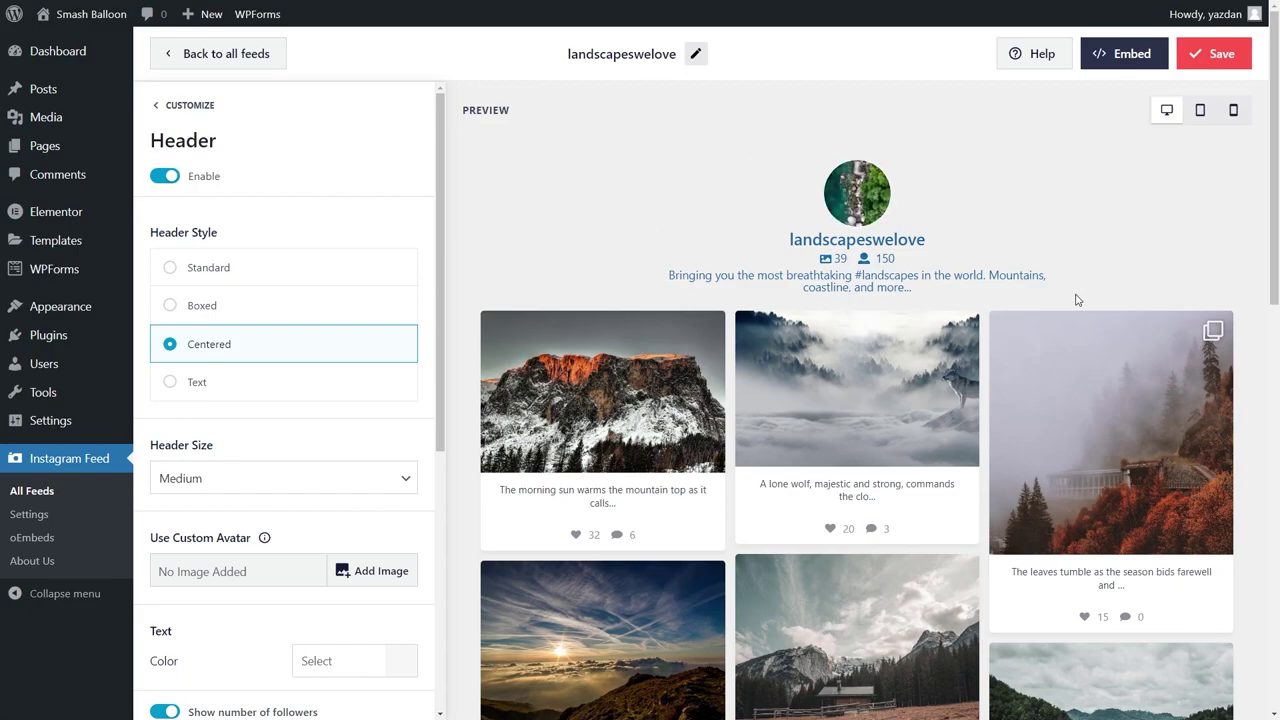
pyautogui.click(354, 383)
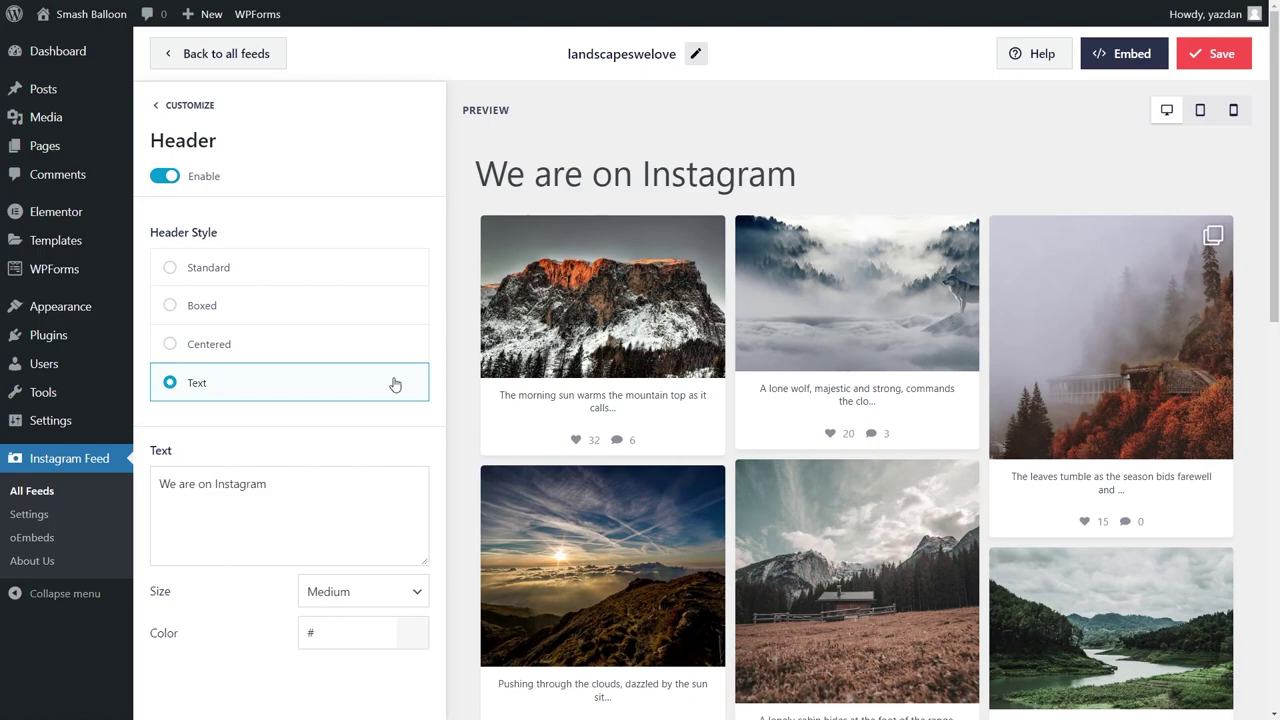
pyautogui.click(297, 267)
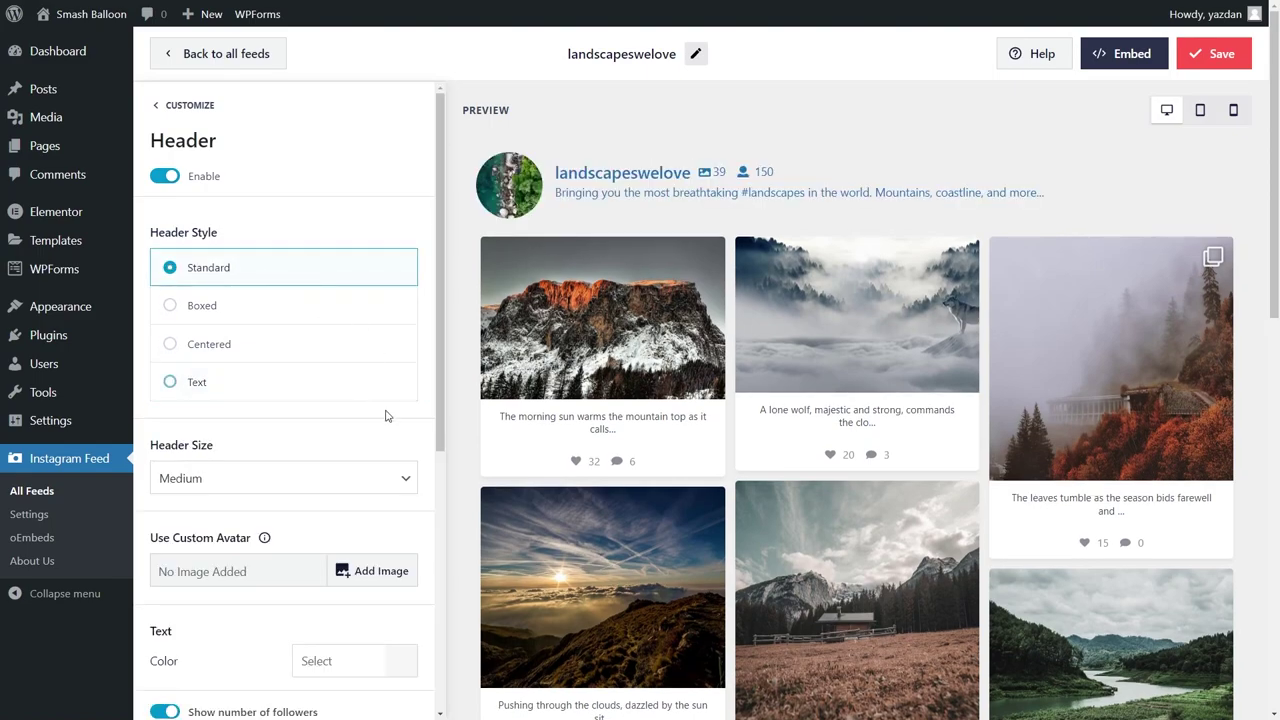
pyautogui.scroll(-3, 388, 440)
pyautogui.scroll(-3, 391, 450)
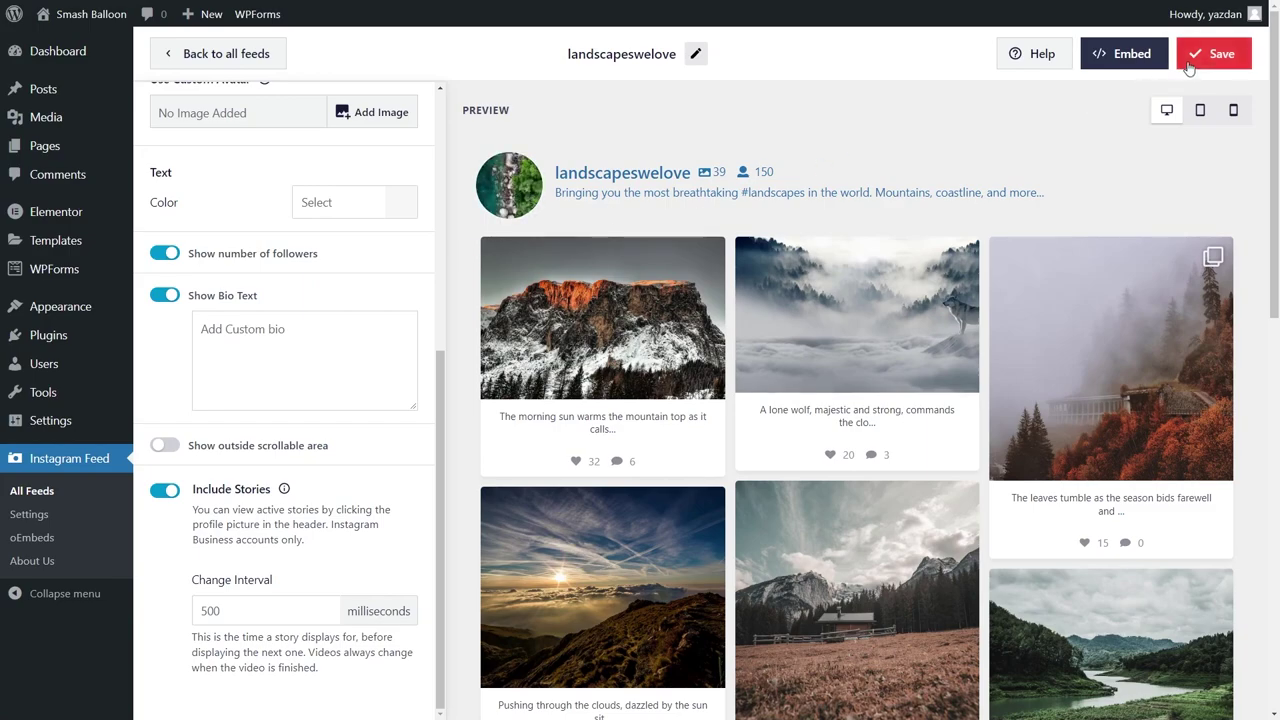
pyautogui.click(1193, 64)
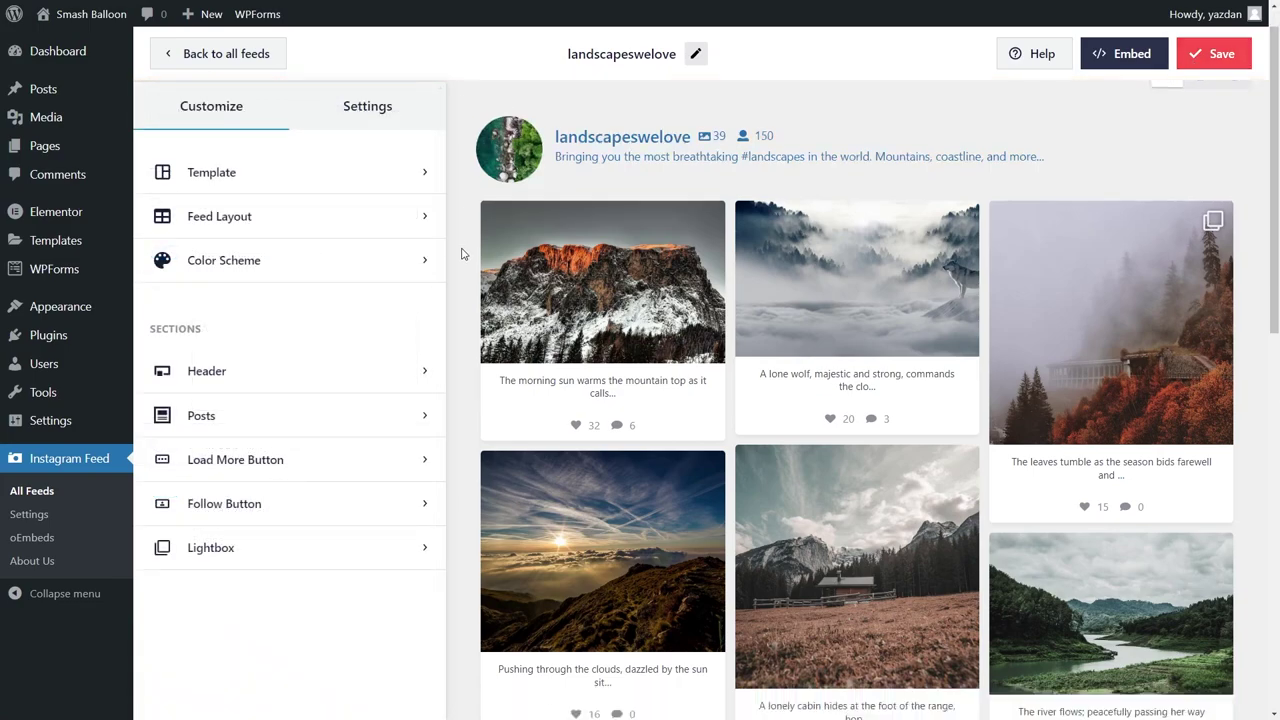
# Toggle the Load More button off and back on, leaving it enabled, and save.
pyautogui.scroll(-10, 462, 255)
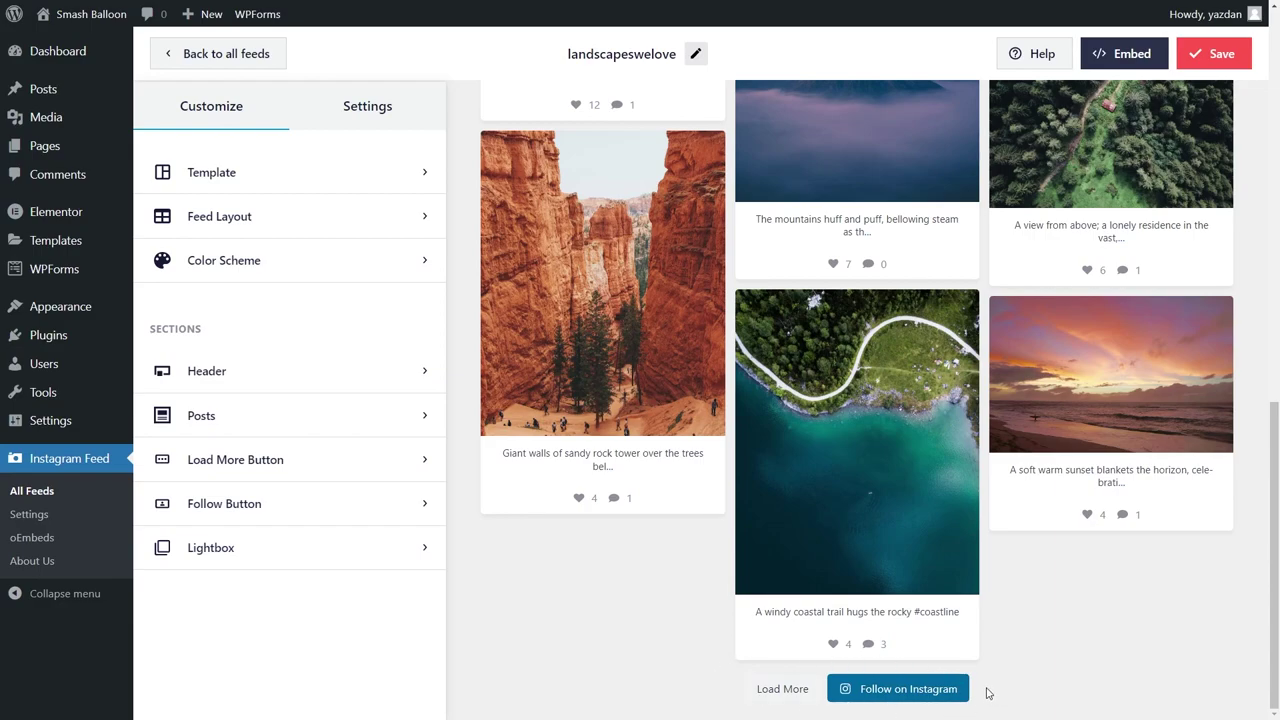
pyautogui.click(325, 466)
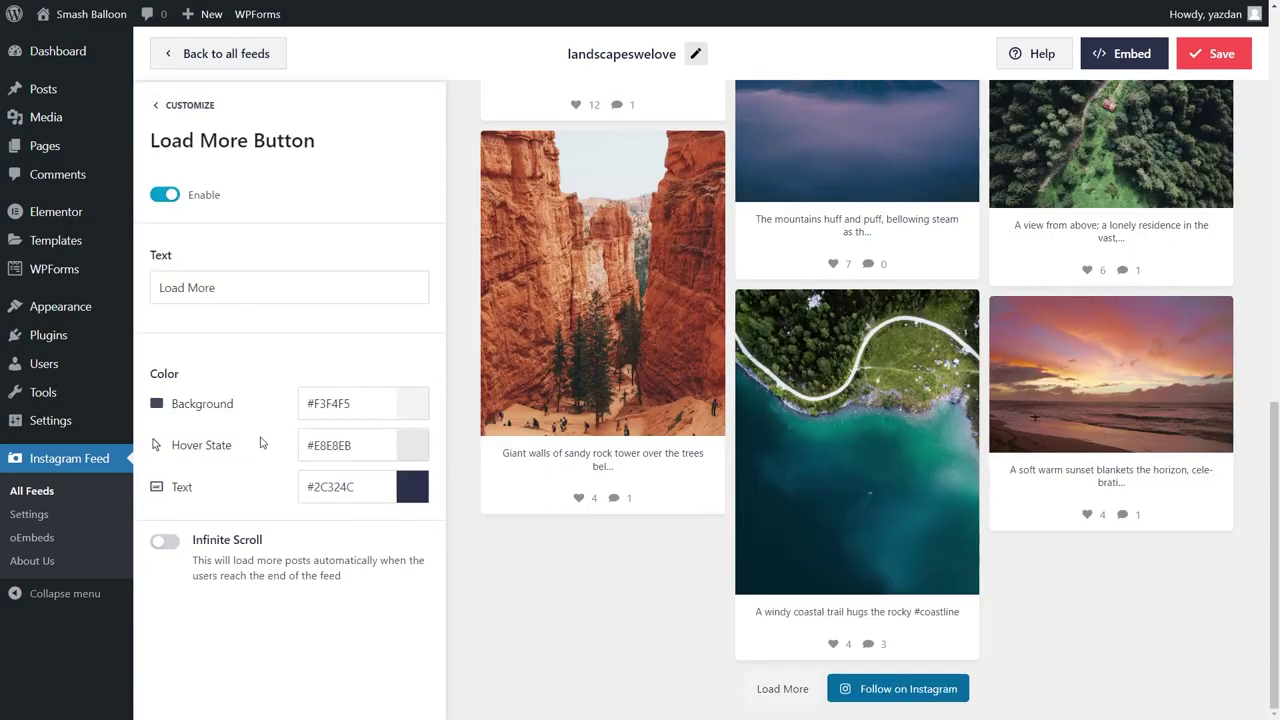
pyautogui.click(165, 198)
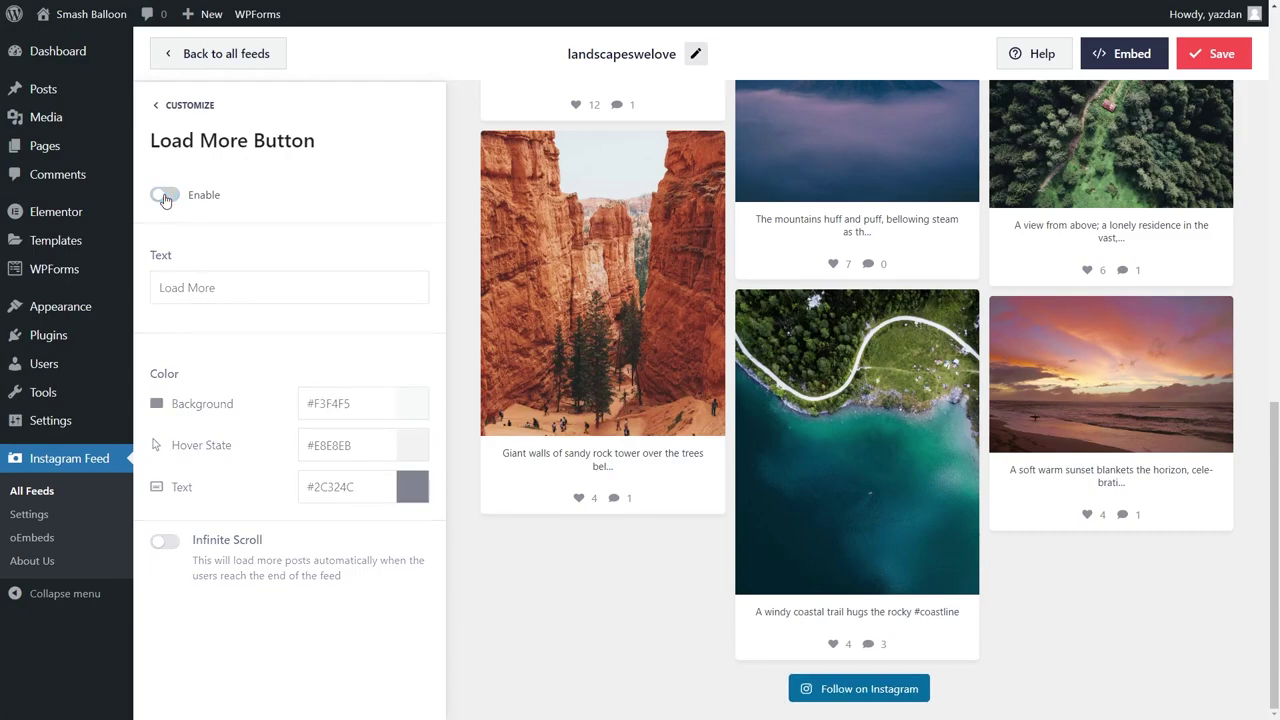
pyautogui.click(166, 198)
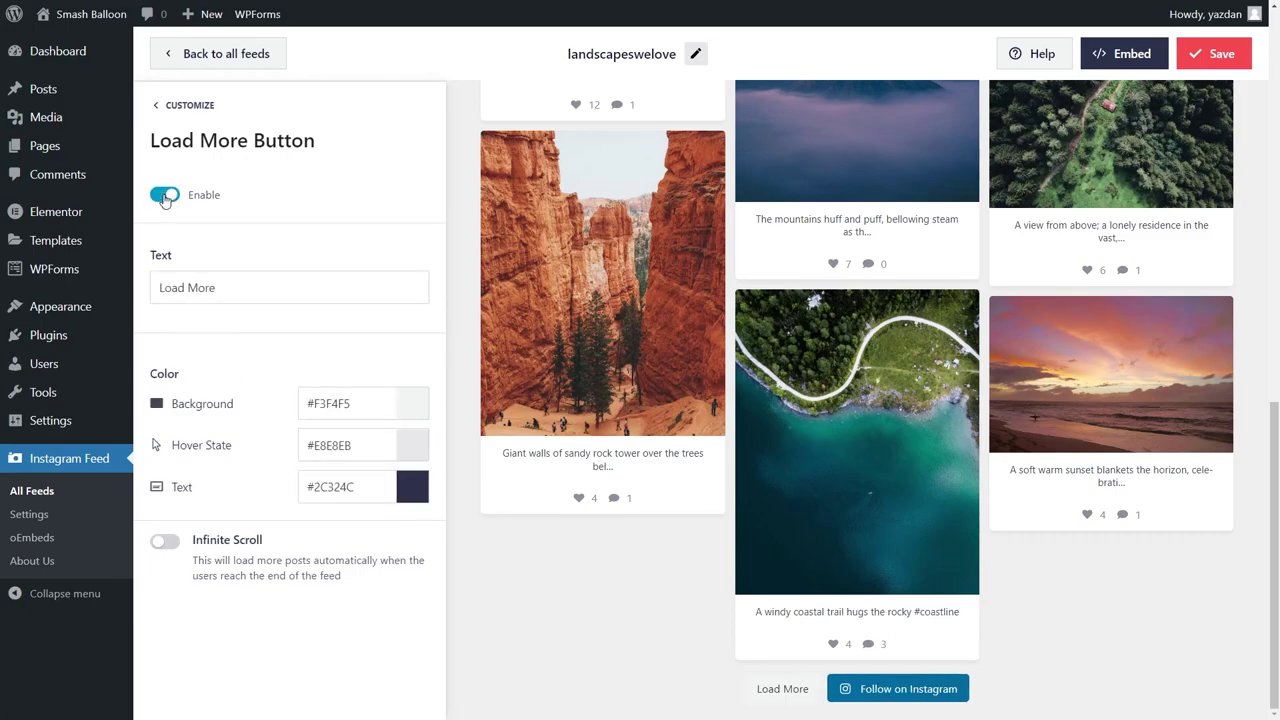
pyautogui.click(1220, 68)
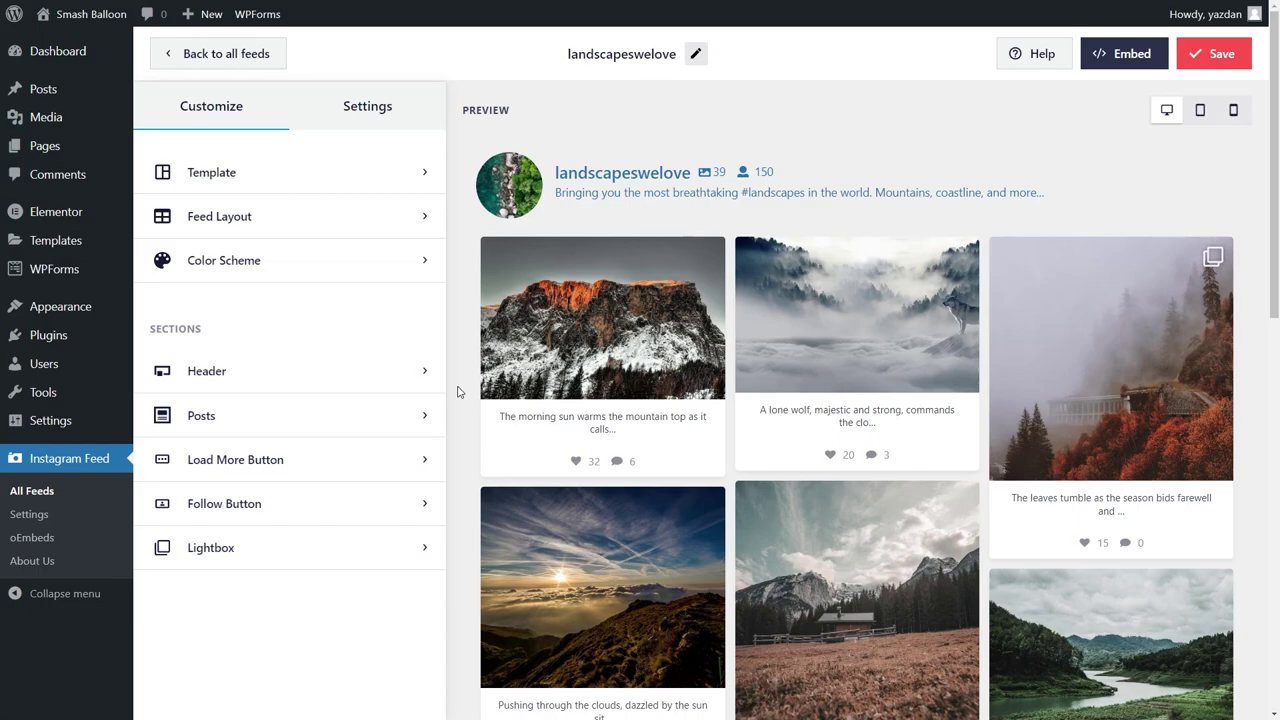
# Copy the [instagram-feed feed=1] shortcode and add the feed to the Home page.
pyautogui.click(1137, 68)
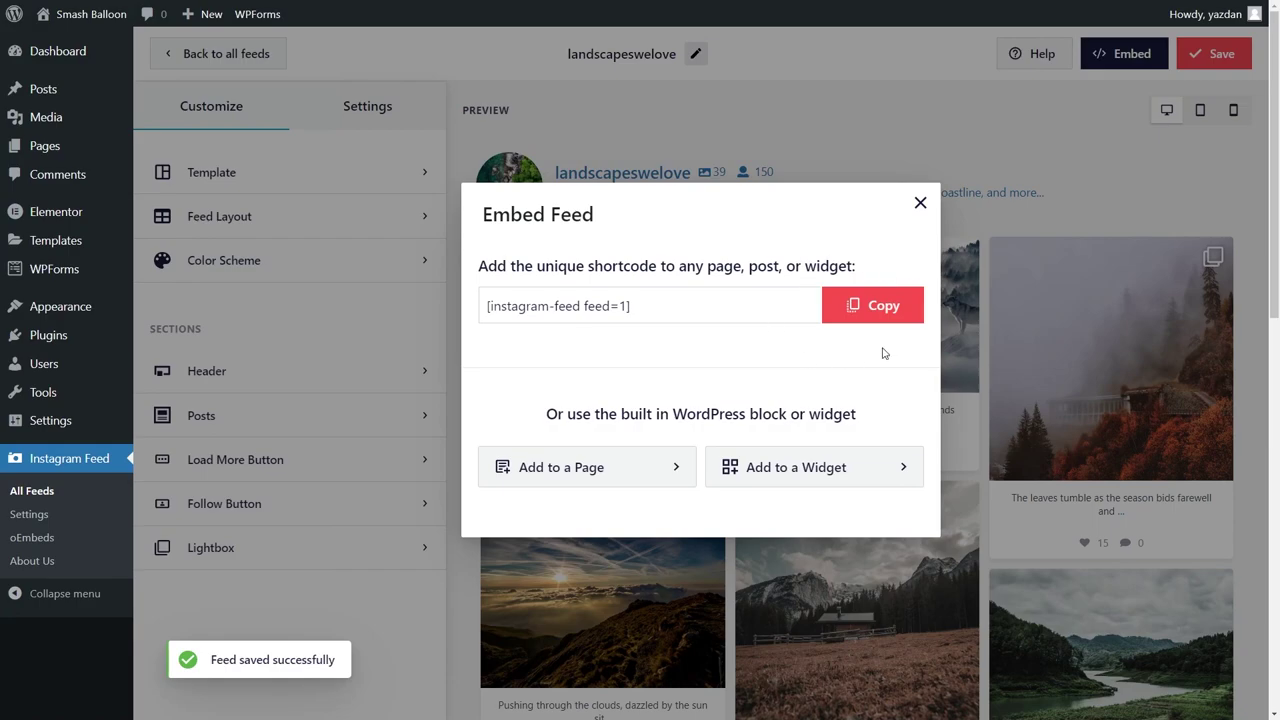
pyautogui.click(868, 308)
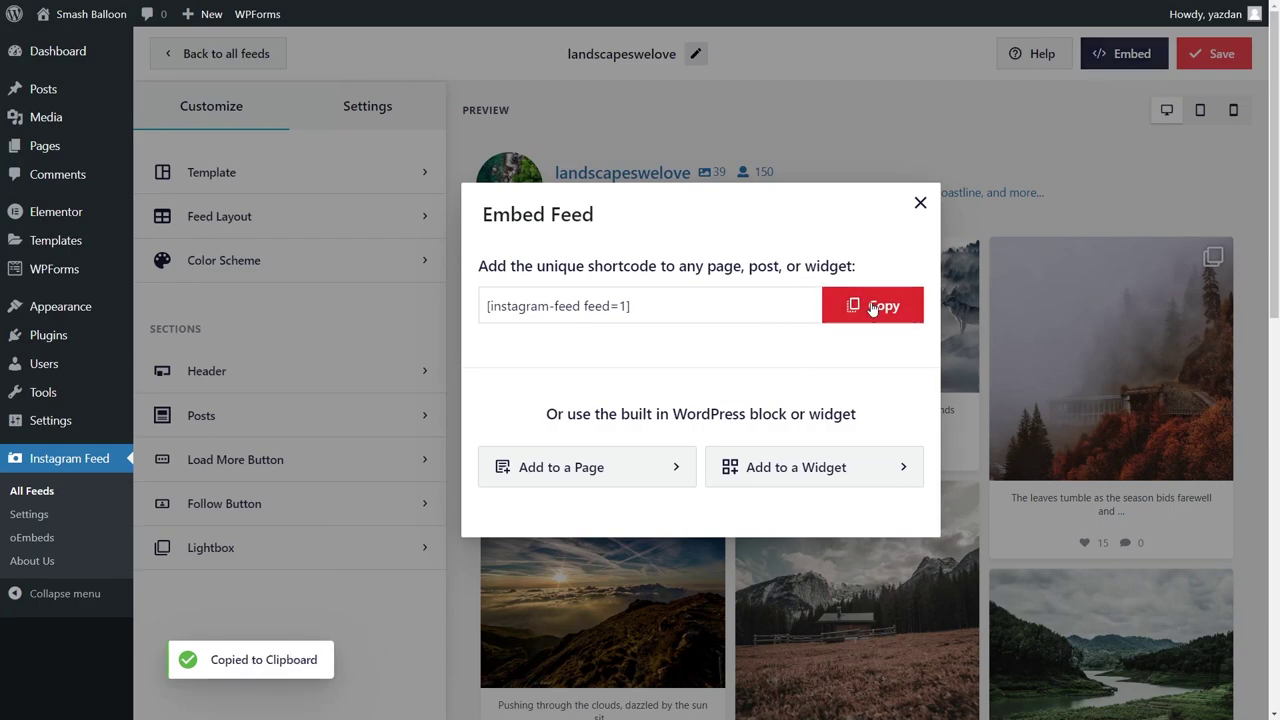
pyautogui.click(655, 463)
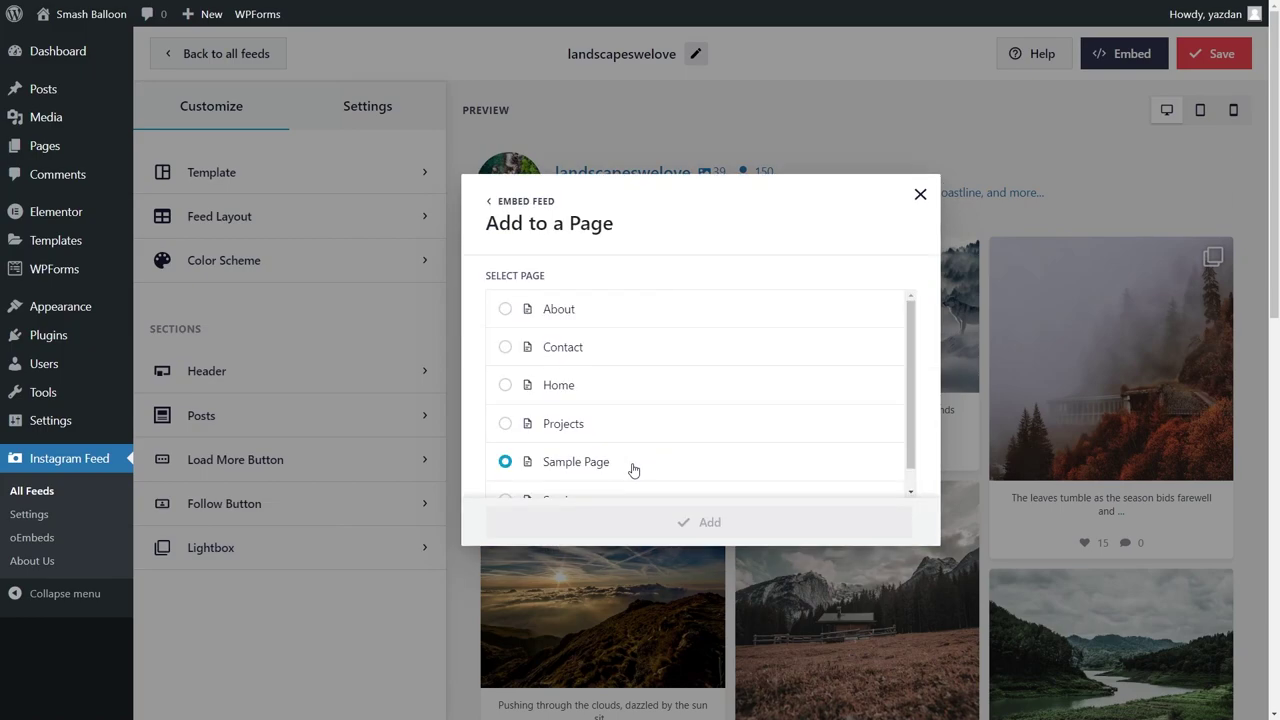
pyautogui.click(583, 389)
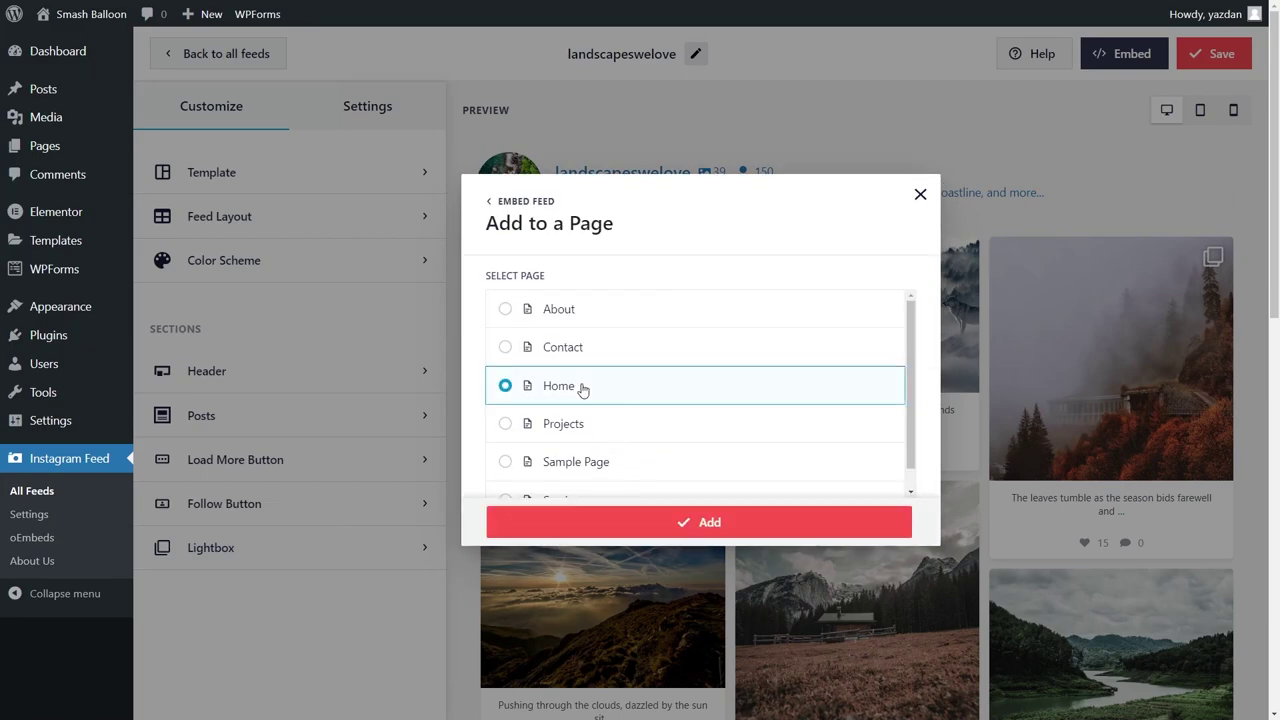
pyautogui.click(694, 519)
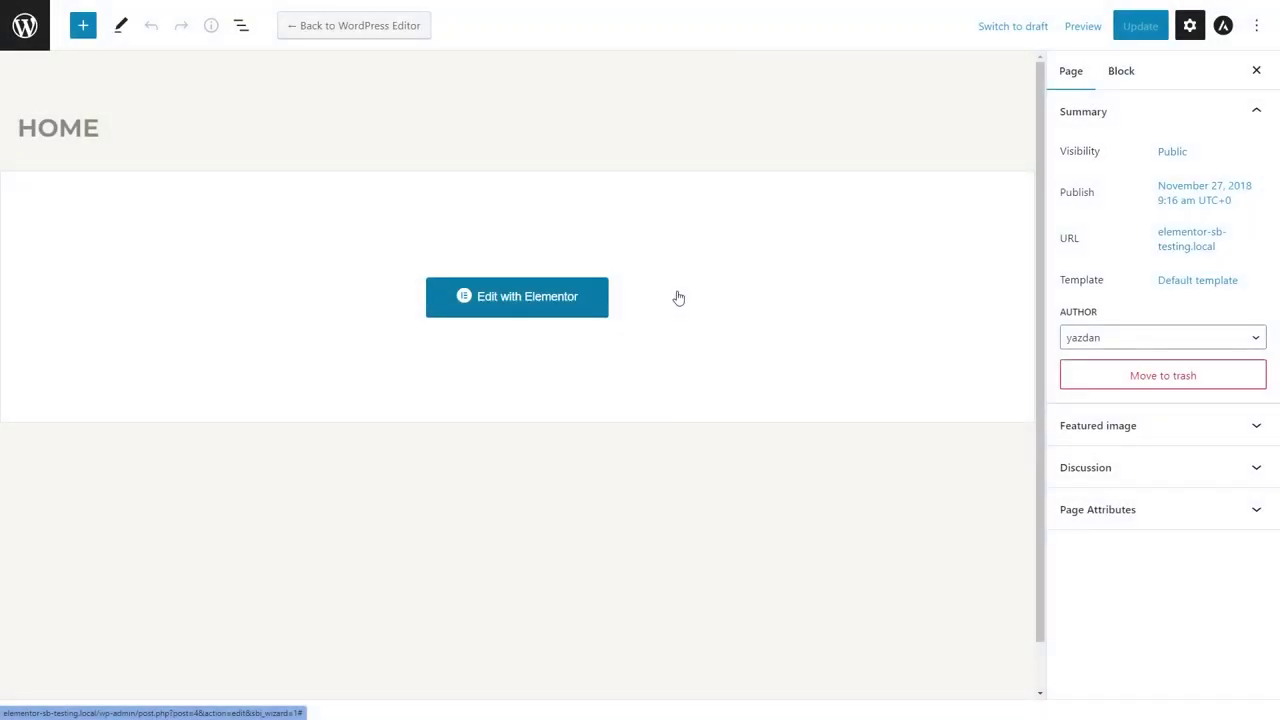
# In Elementor, paste [instagram-feed feed=1] into a Shortcode widget under Find Us on Instagram.
pyautogui.click(510, 300)
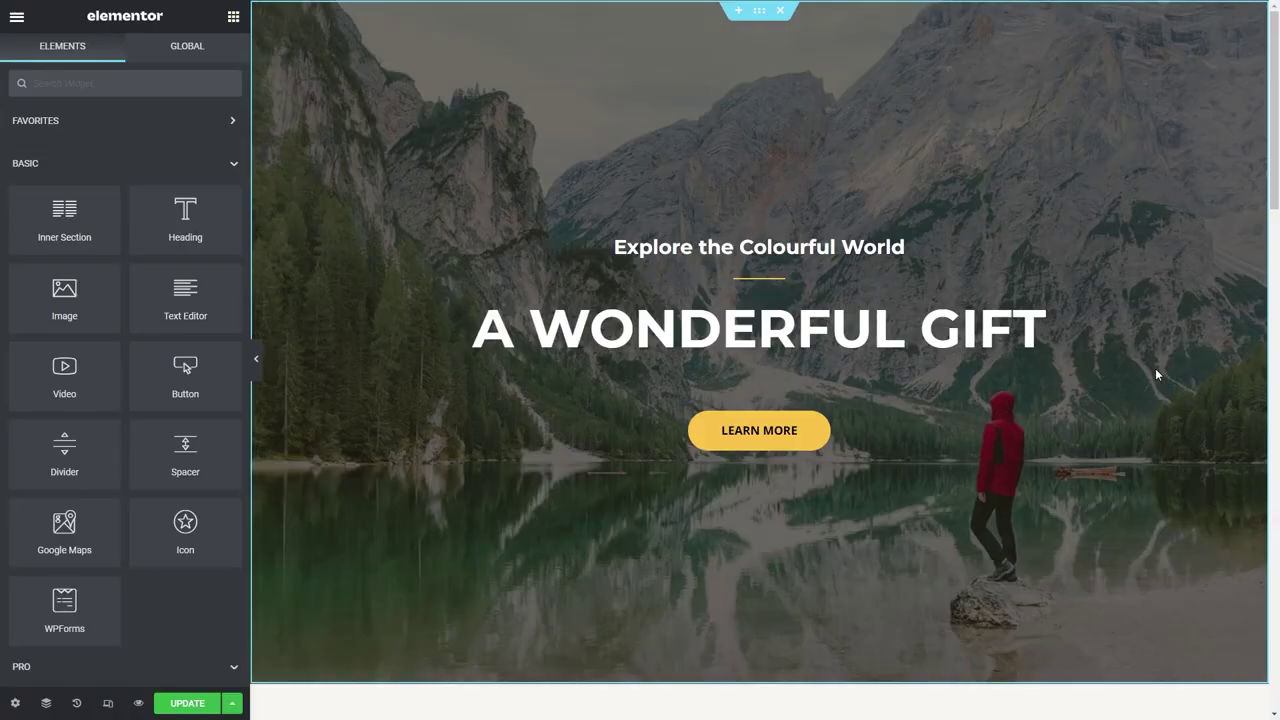
pyautogui.scroll(-5, 1155, 374)
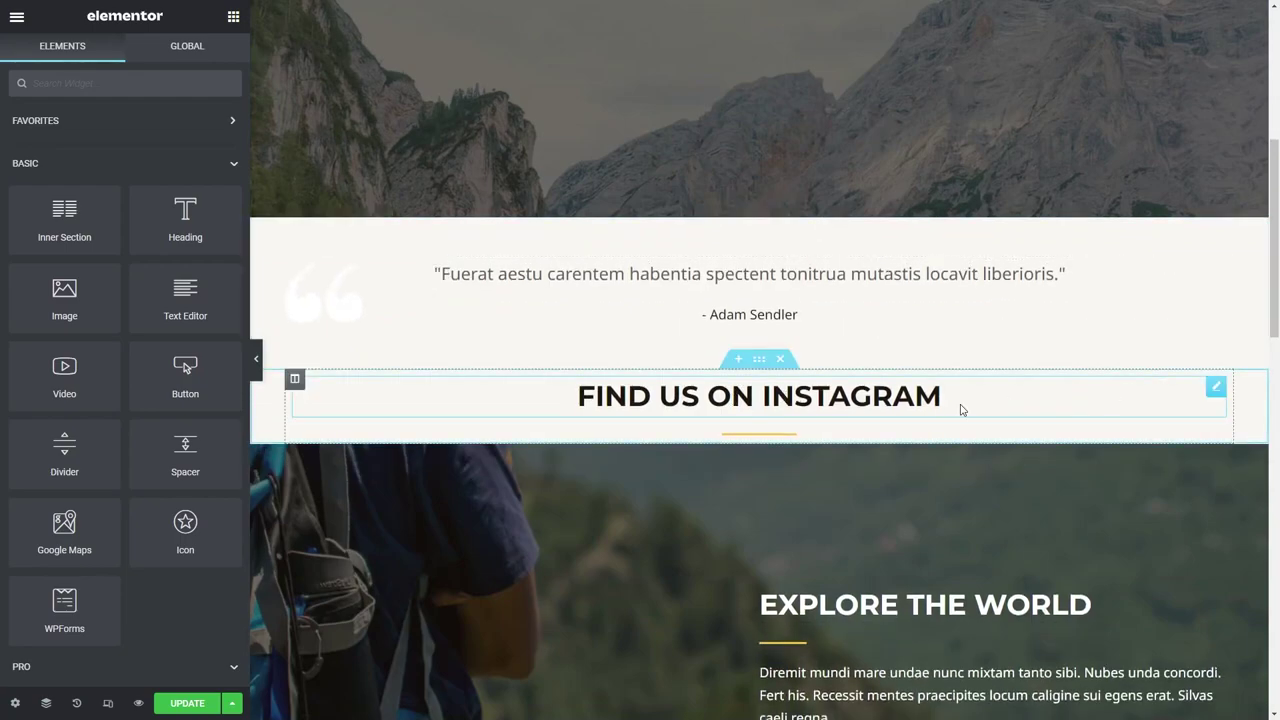
pyautogui.write('SHORT')
pyautogui.moveTo(64, 140); pyautogui.dragTo(805, 450)
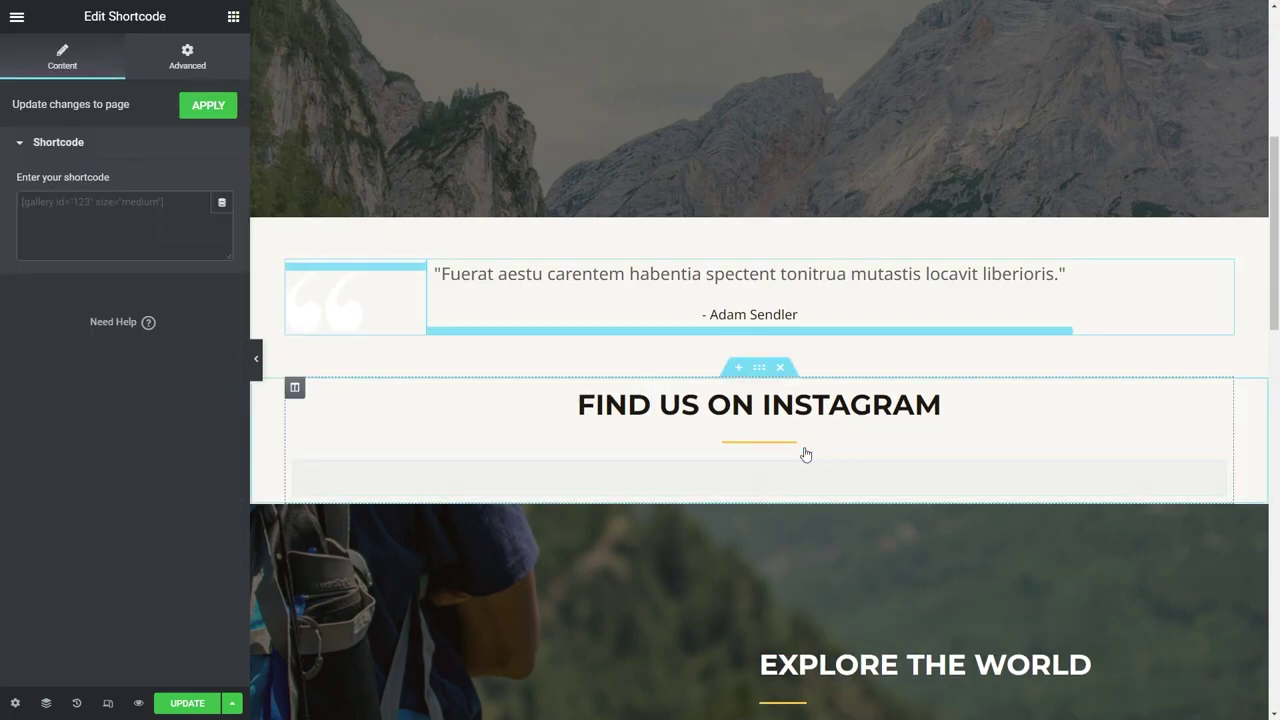
pyautogui.click(89, 218)
pyautogui.hotkey('ctrl', 'v')
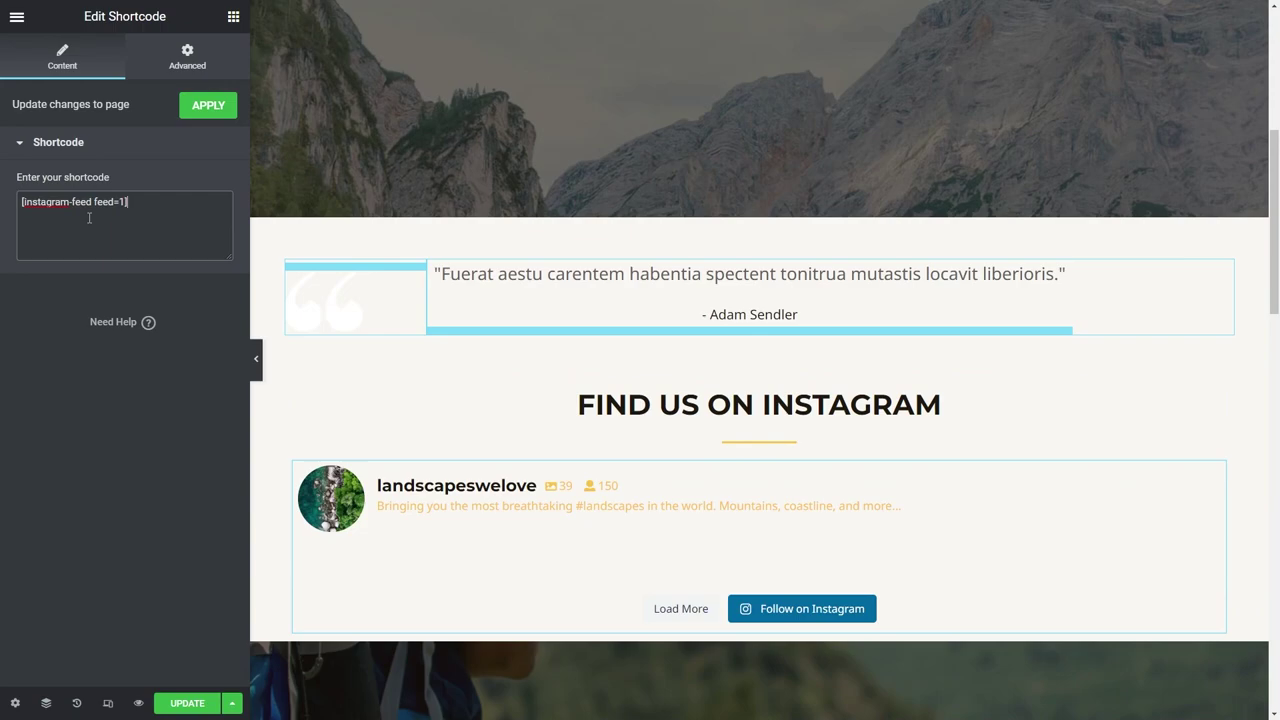
# Replace the Shortcode widget with an Instagram Feed widget below the Find Us on Instagram heading.
pyautogui.press('Delete')
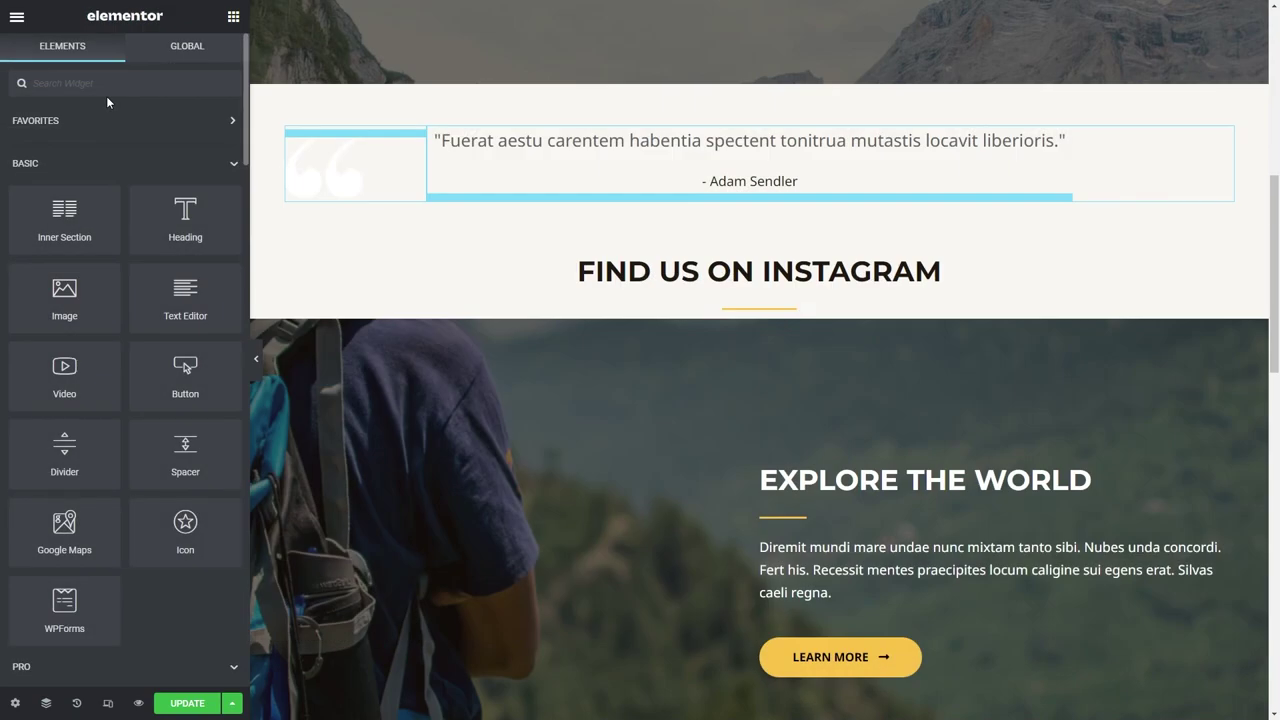
pyautogui.write('instagram')
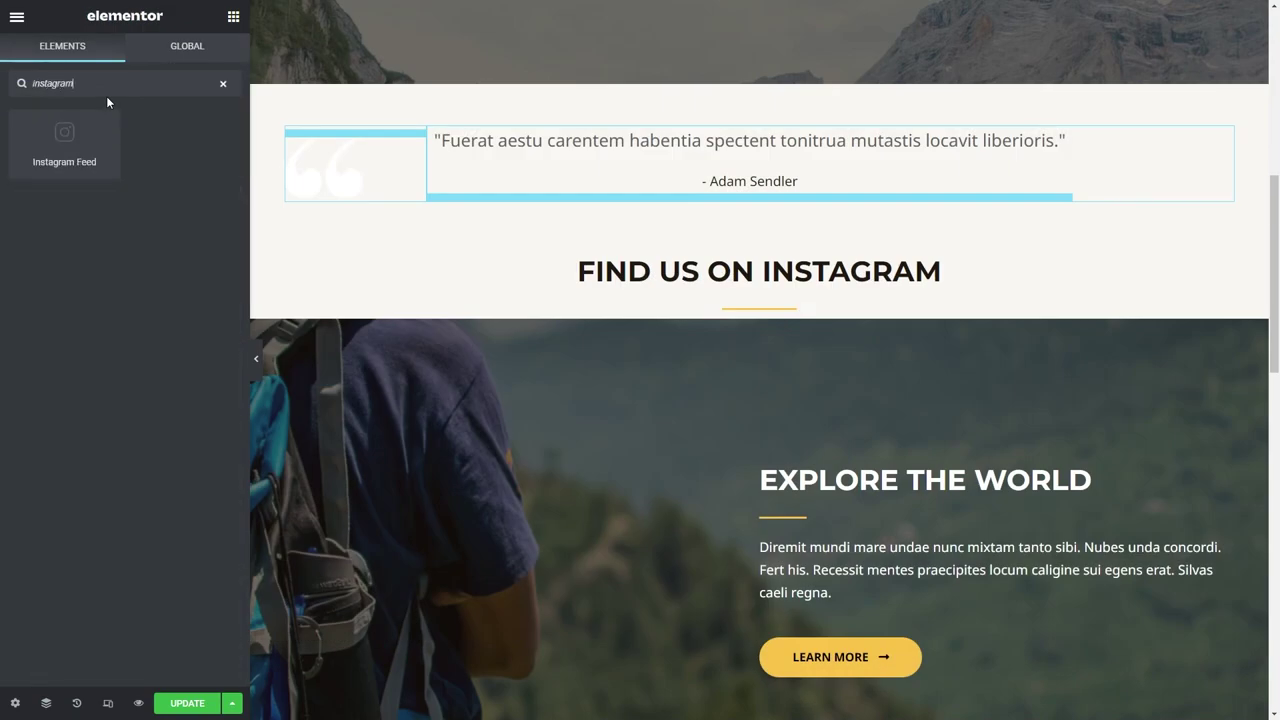
pyautogui.click(106, 96)
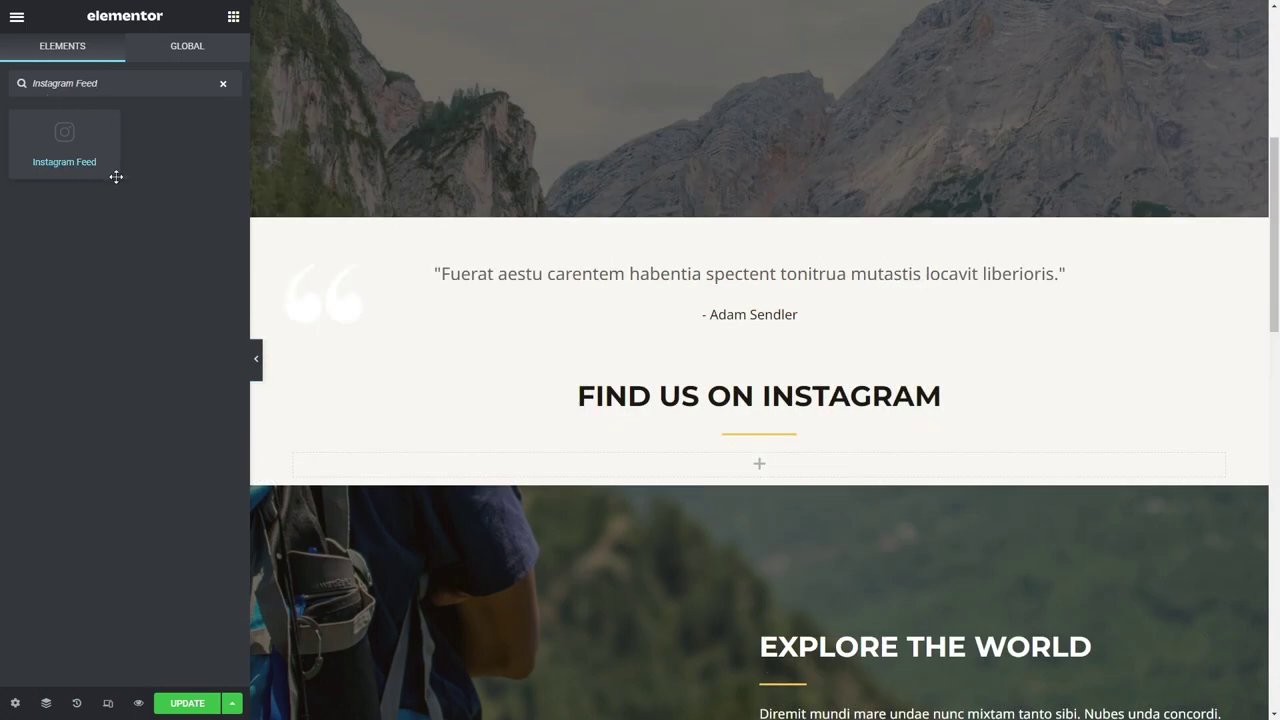
pyautogui.moveTo(104, 161); pyautogui.dragTo(768, 470)
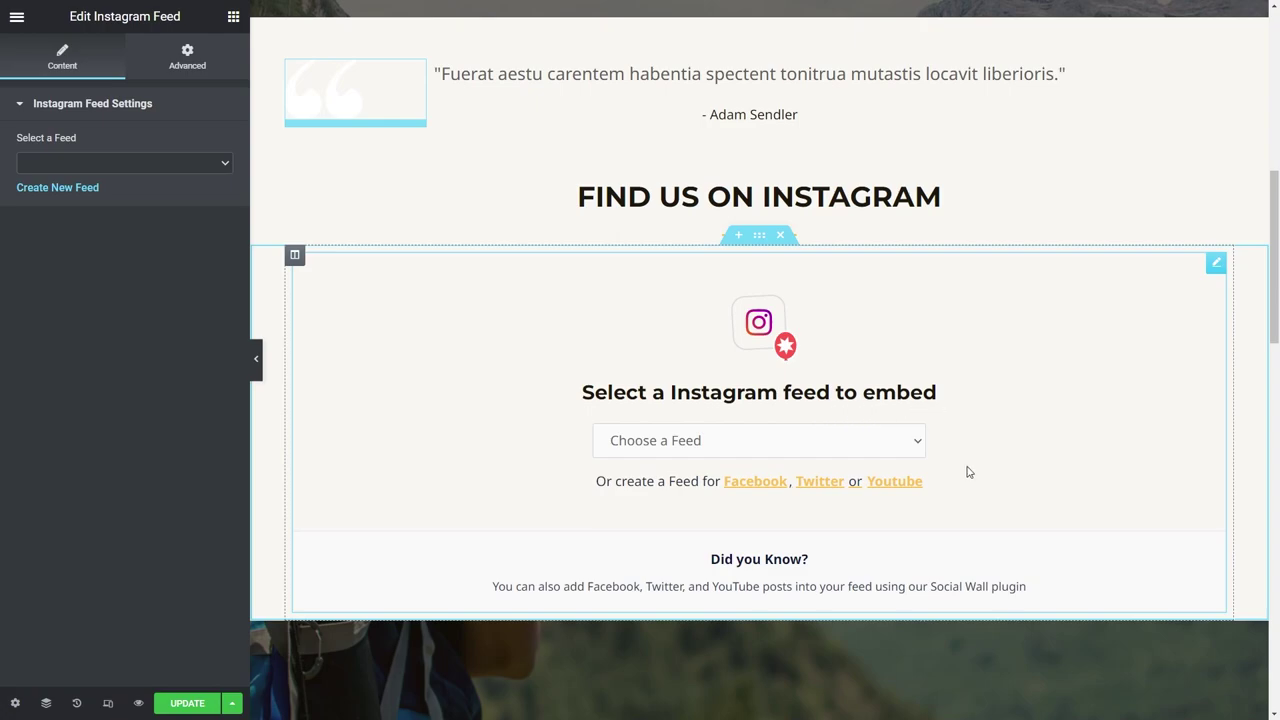
# Set the Instagram Feed widget to show the landscapeswelove feed.
pyautogui.click(836, 445)
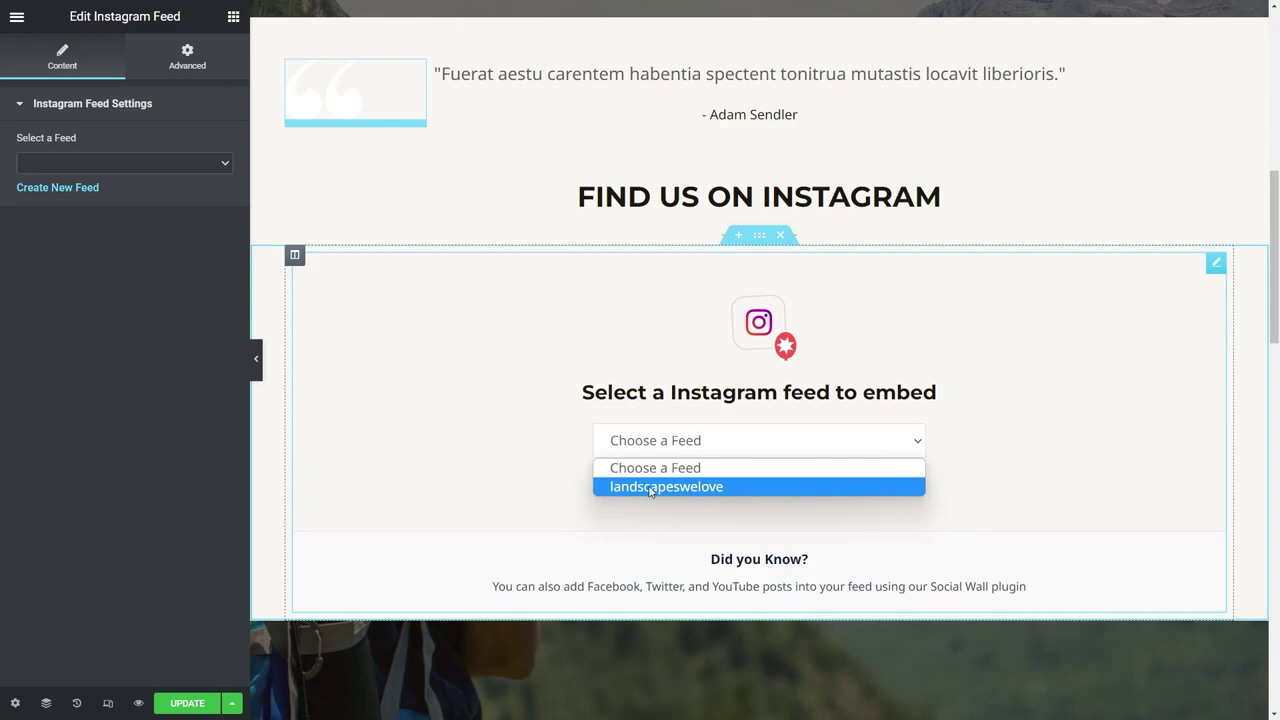
pyautogui.click(743, 487)
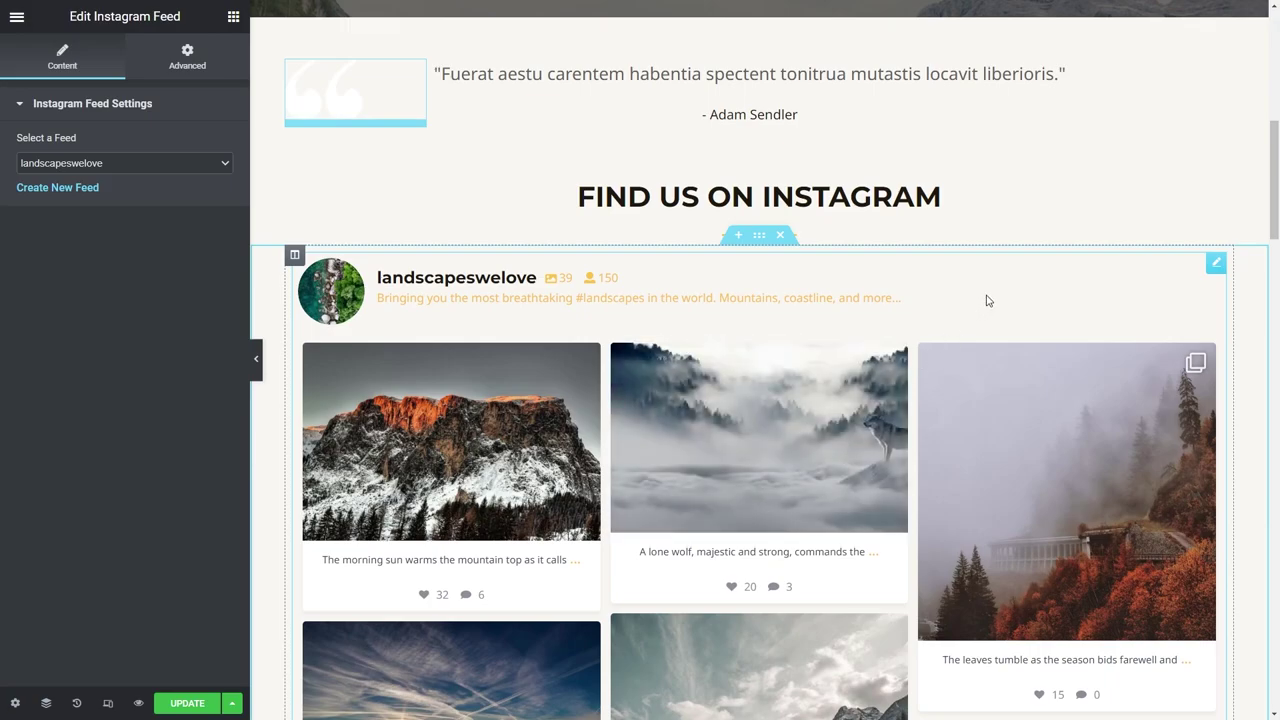
pyautogui.scroll(-3, 986, 300)
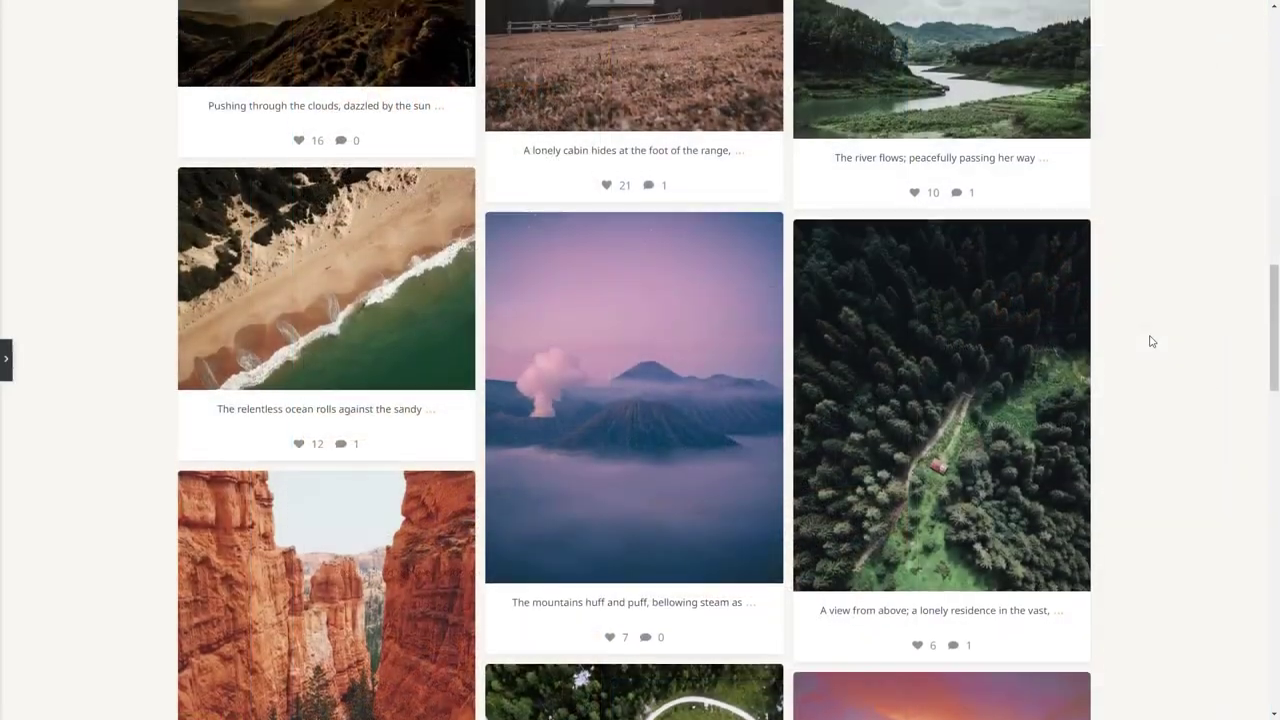
pyautogui.scroll(10, 1150, 340)
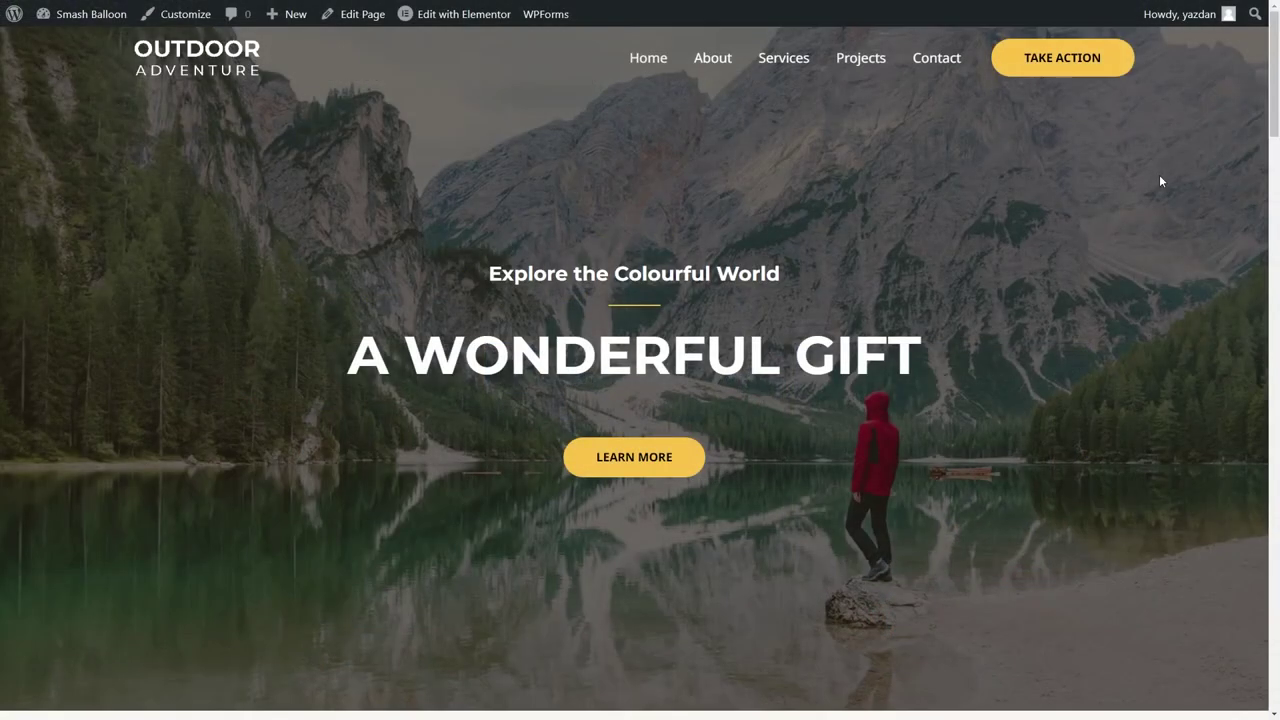
# On the live Home page, load more landscapeswelove posts into the Instagram feed grid.
pyautogui.scroll(-4, 1141, 203)
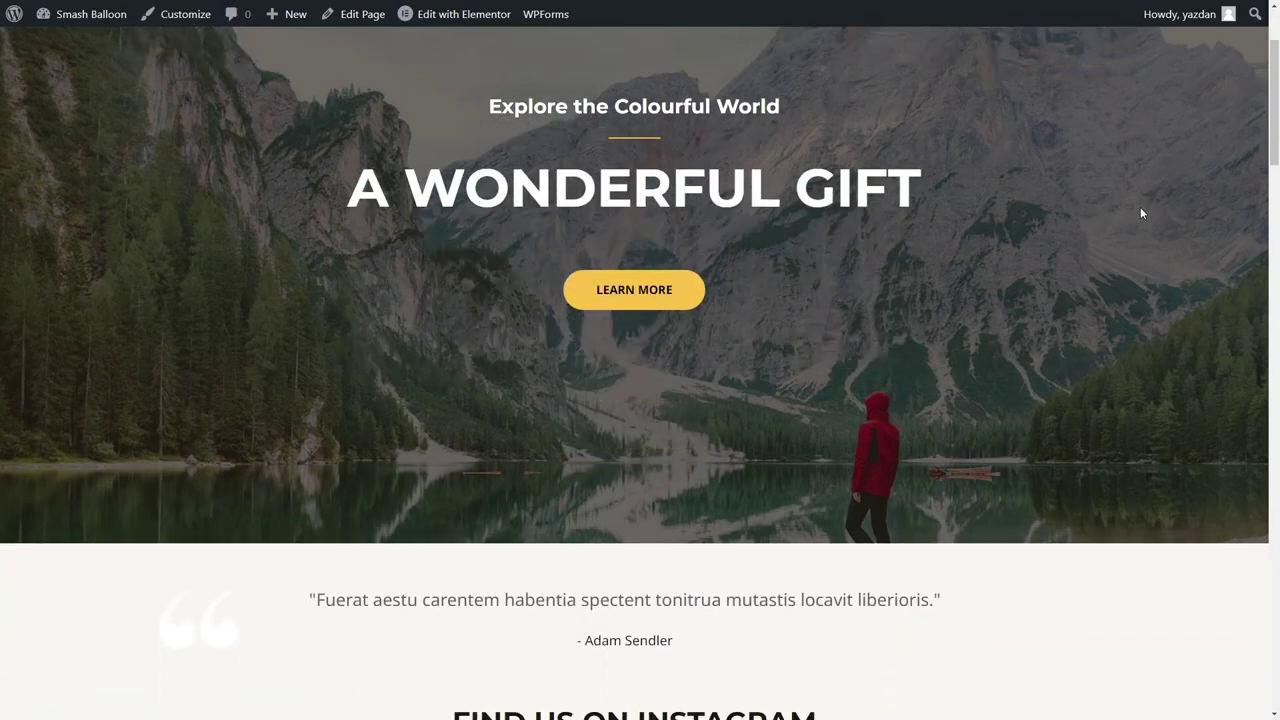
pyautogui.scroll(-3, 1139, 210)
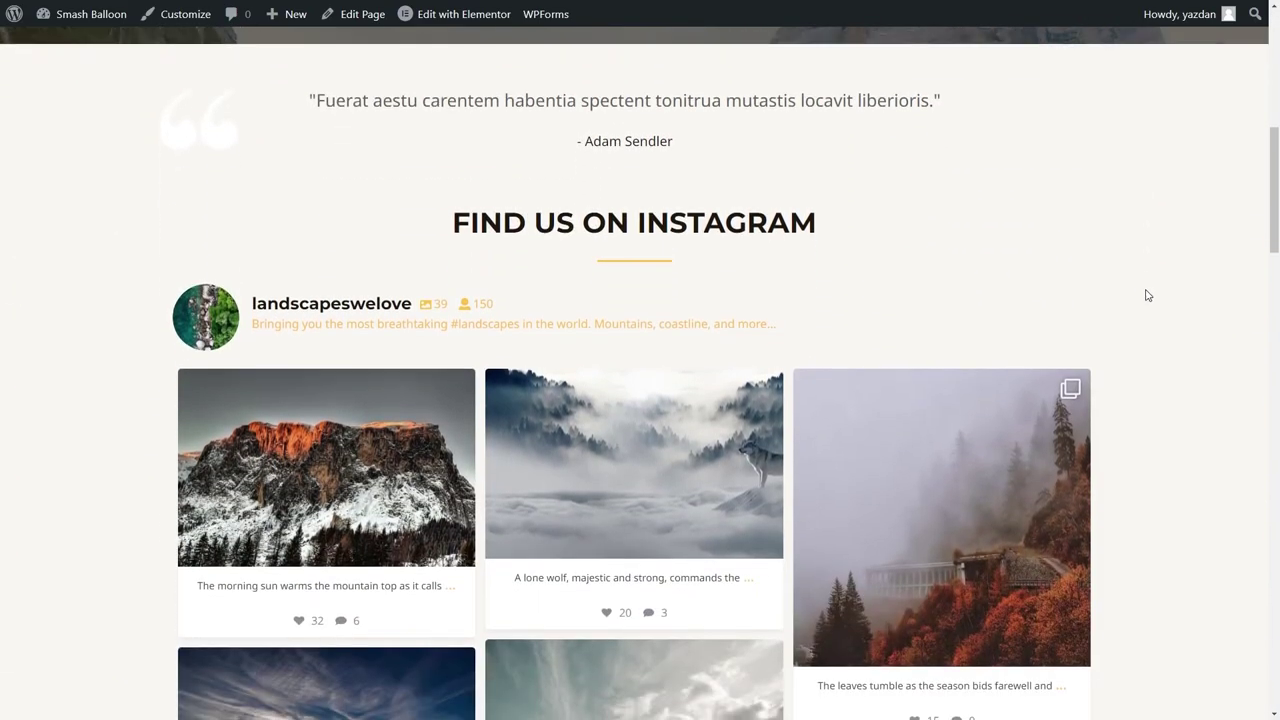
pyautogui.scroll(-2, 1152, 316)
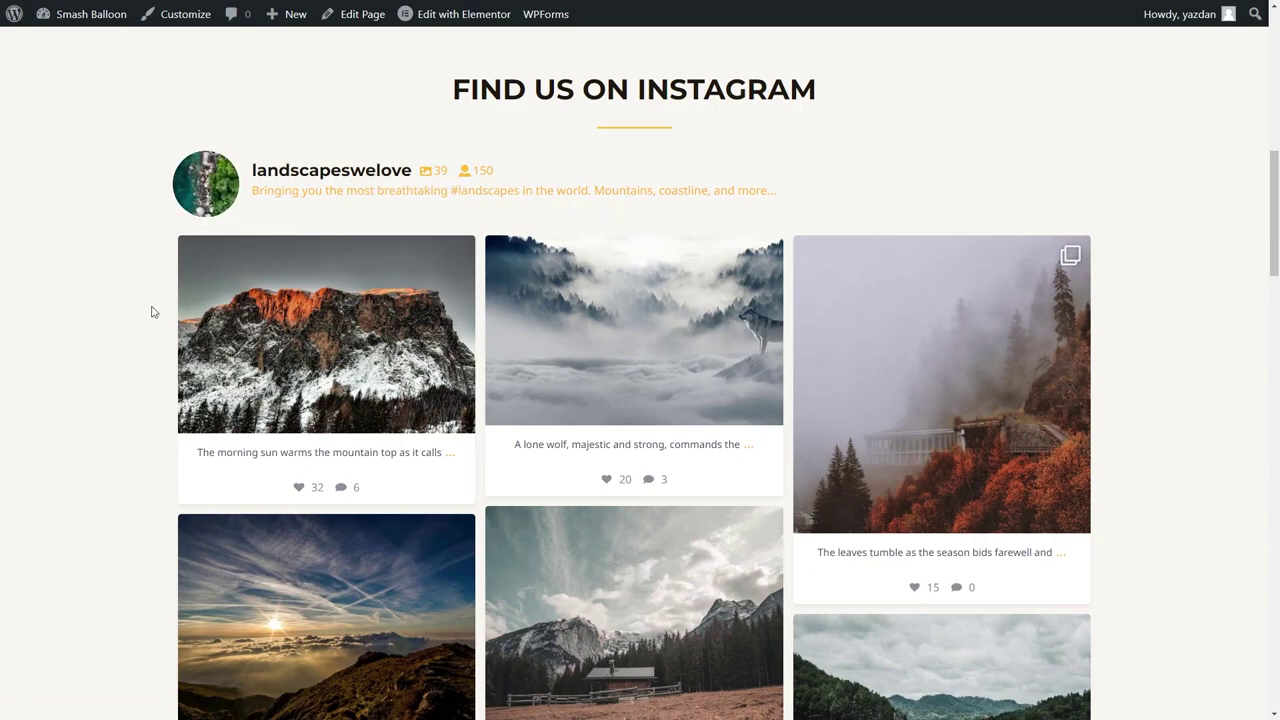
pyautogui.scroll(-7, 152, 312)
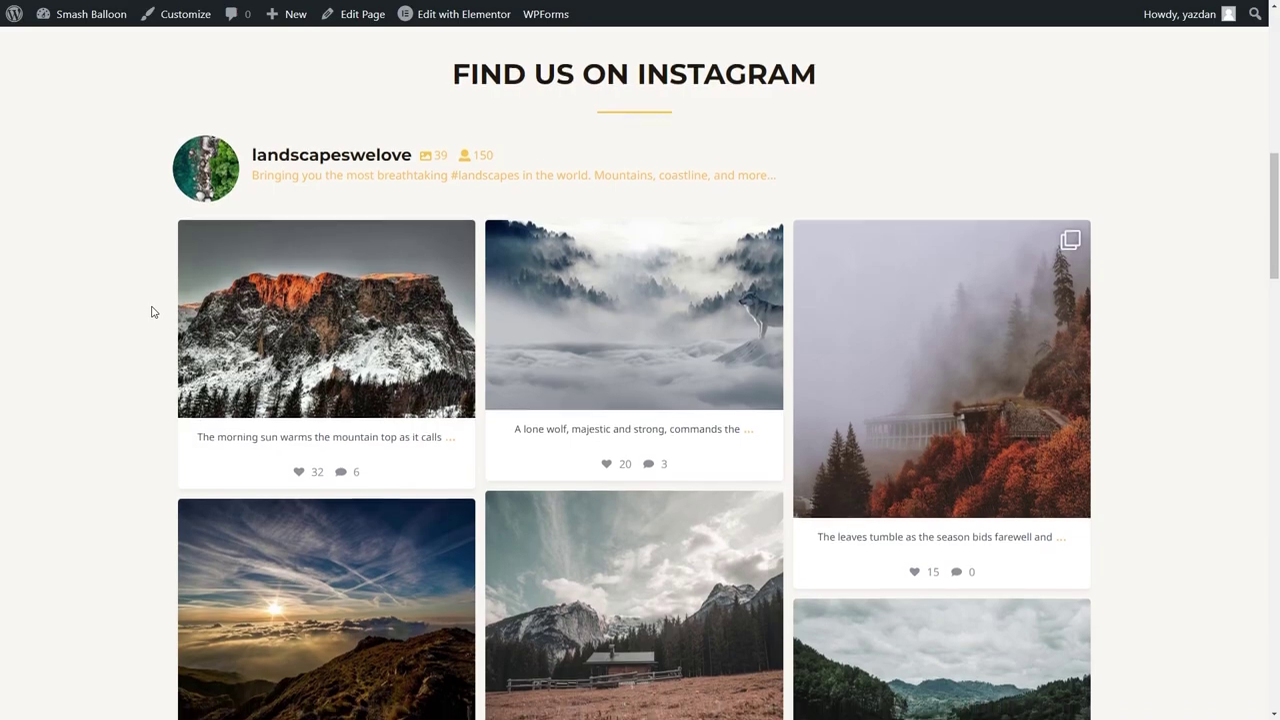
pyautogui.scroll(-5, 152, 312)
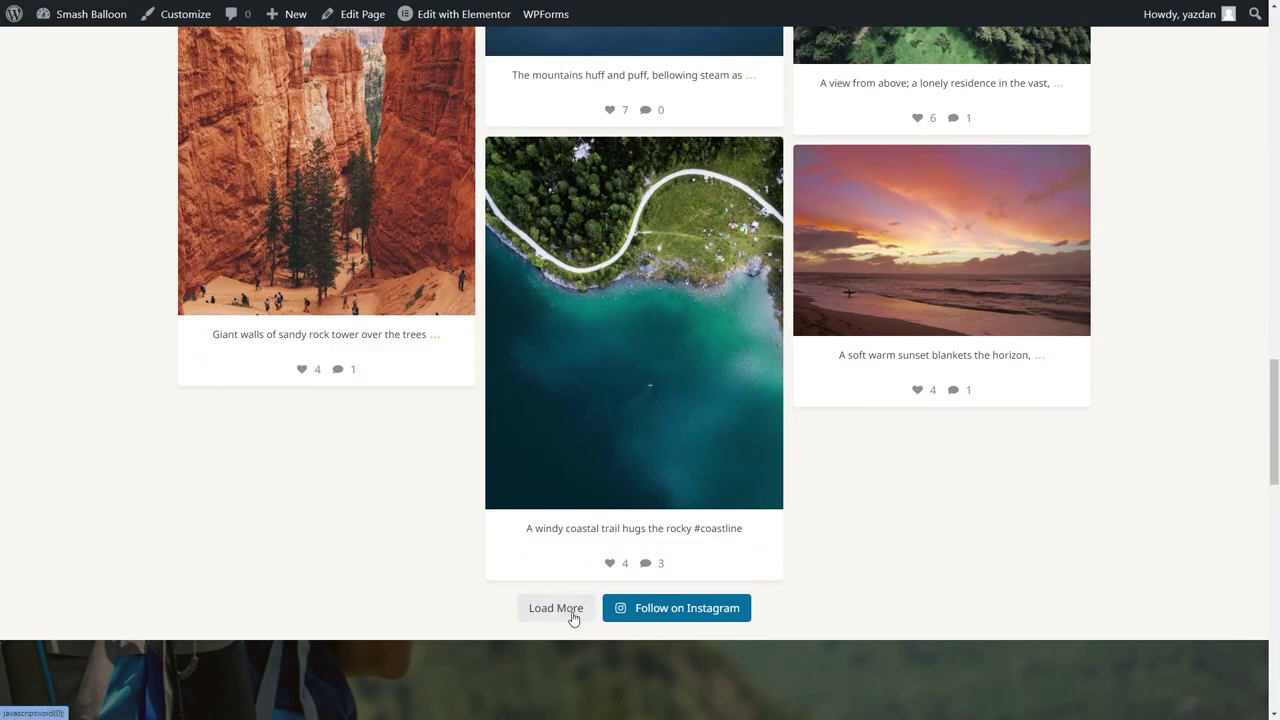
pyautogui.click(572, 616)
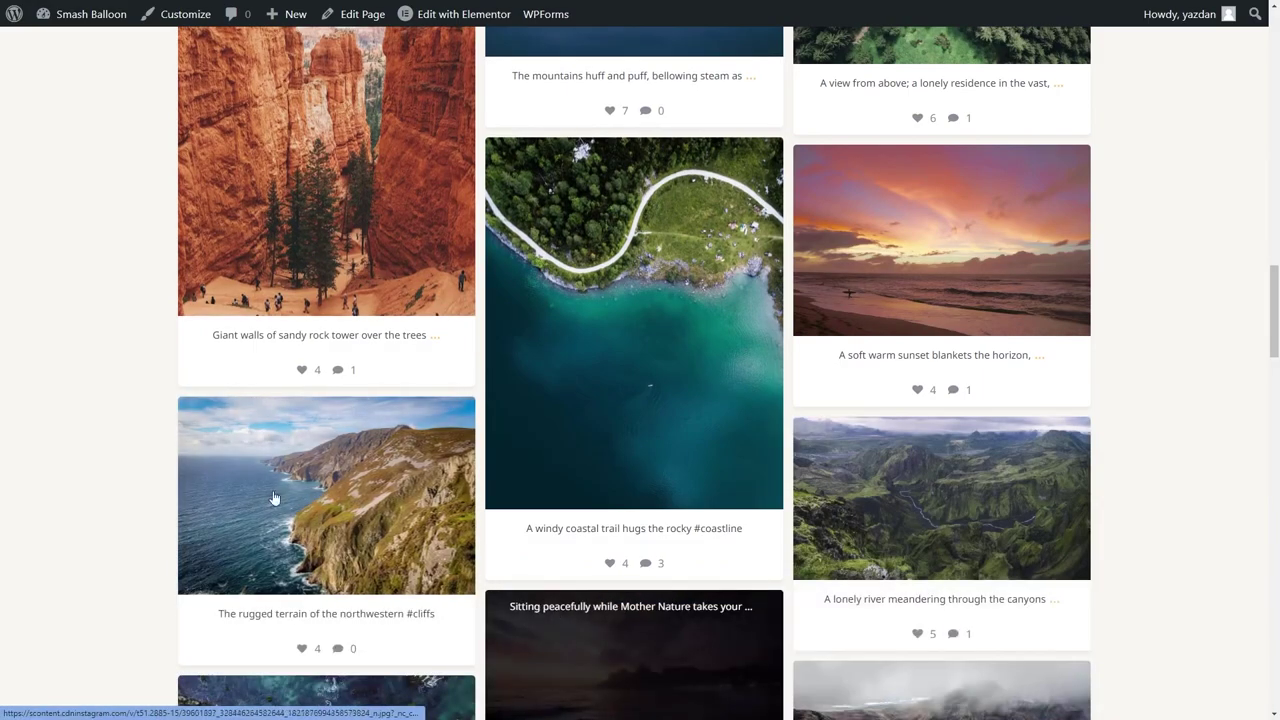
pyautogui.scroll(-6, 108, 441)
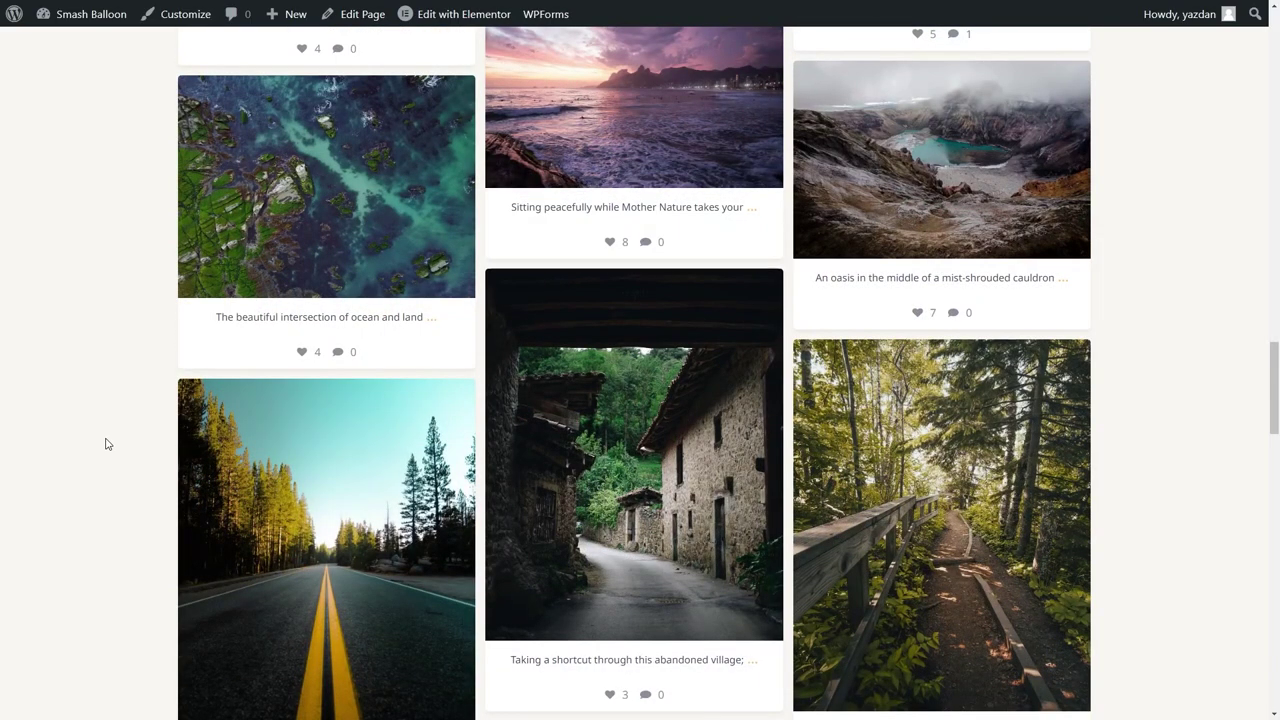
pyautogui.scroll(15, 107, 443)
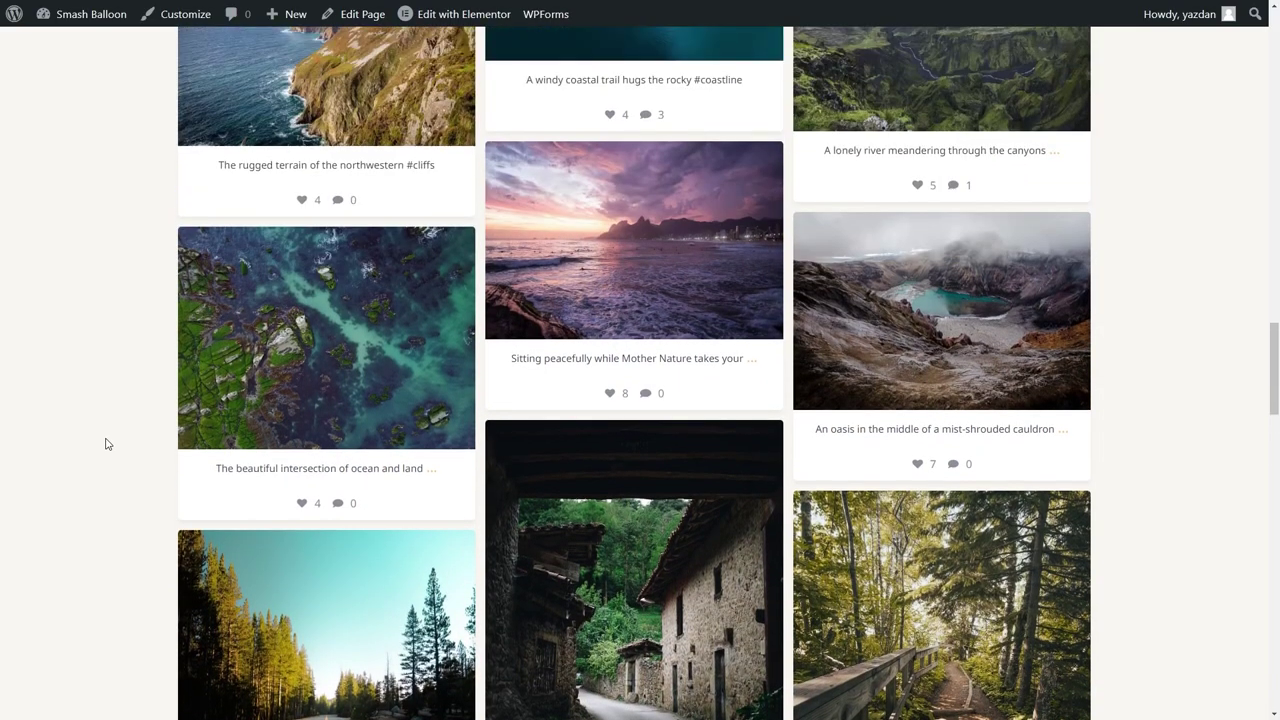
pyautogui.scroll(4, 107, 443)
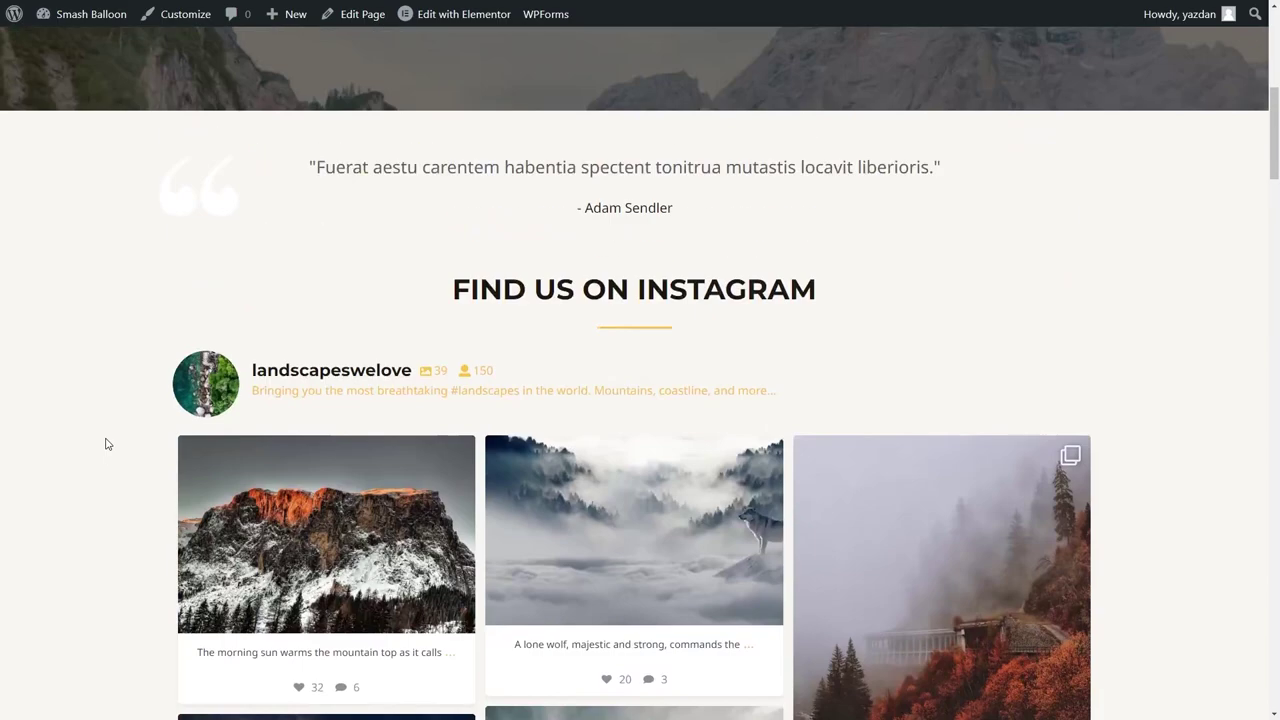